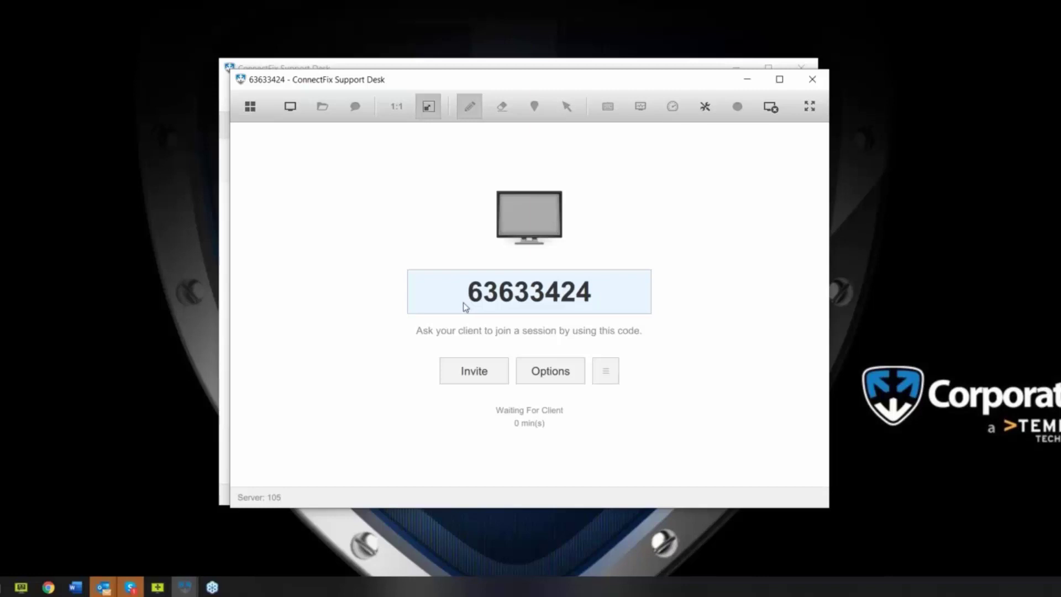
Copy the session's join URL and start a Session Invitation for session 63633424.
right_click(439, 301)
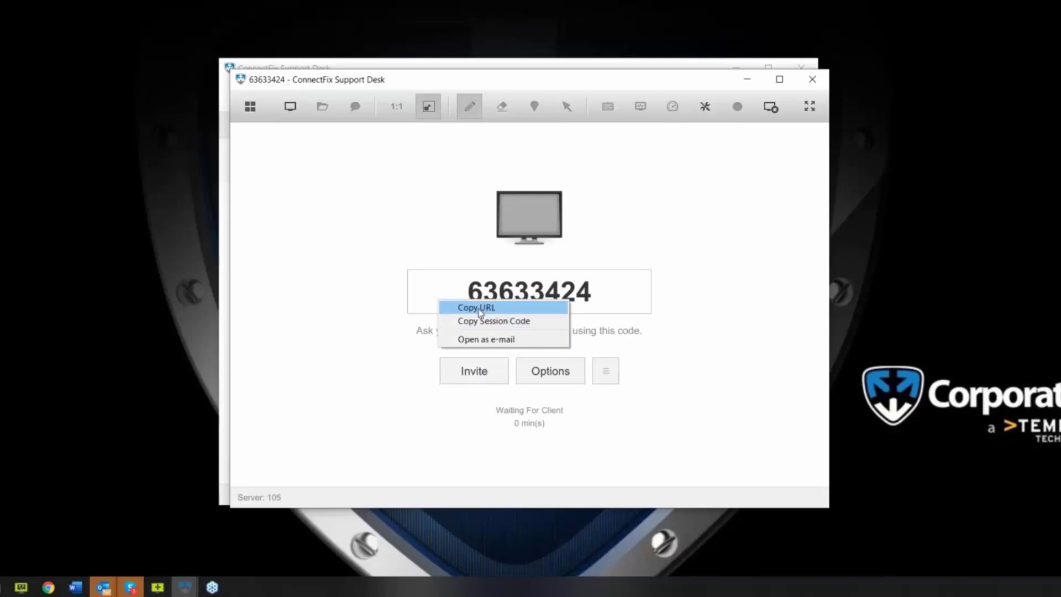
left_click(257, 403)
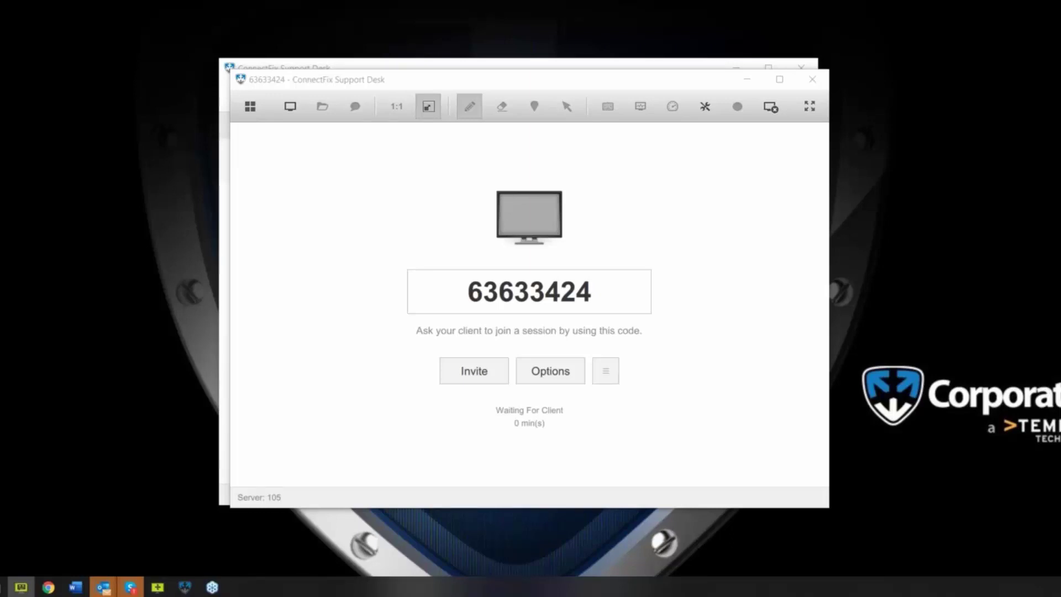
left_click(457, 370)
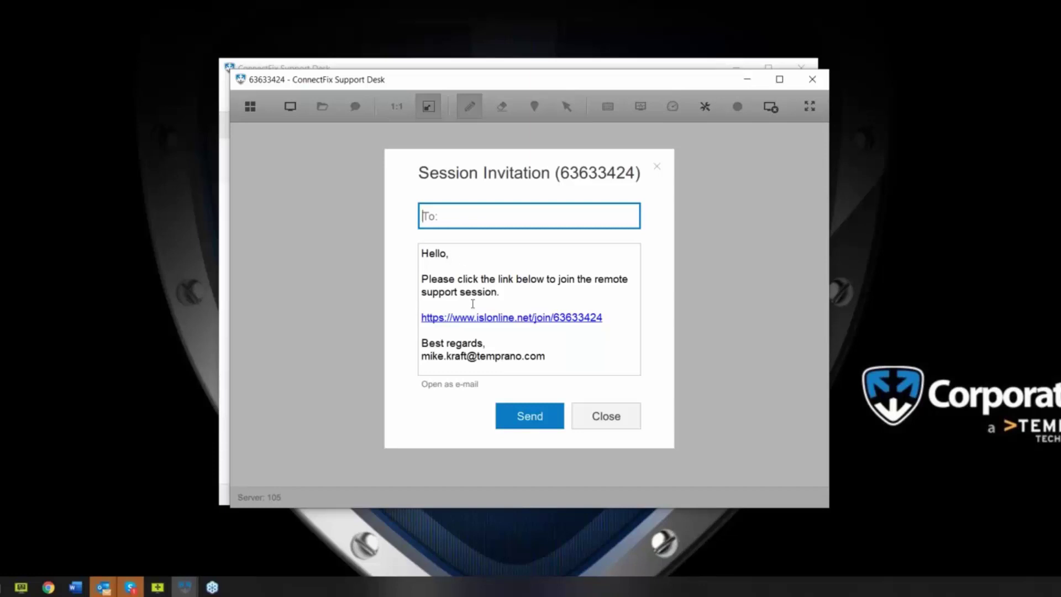
left_click_drag(472, 291, 499, 292)
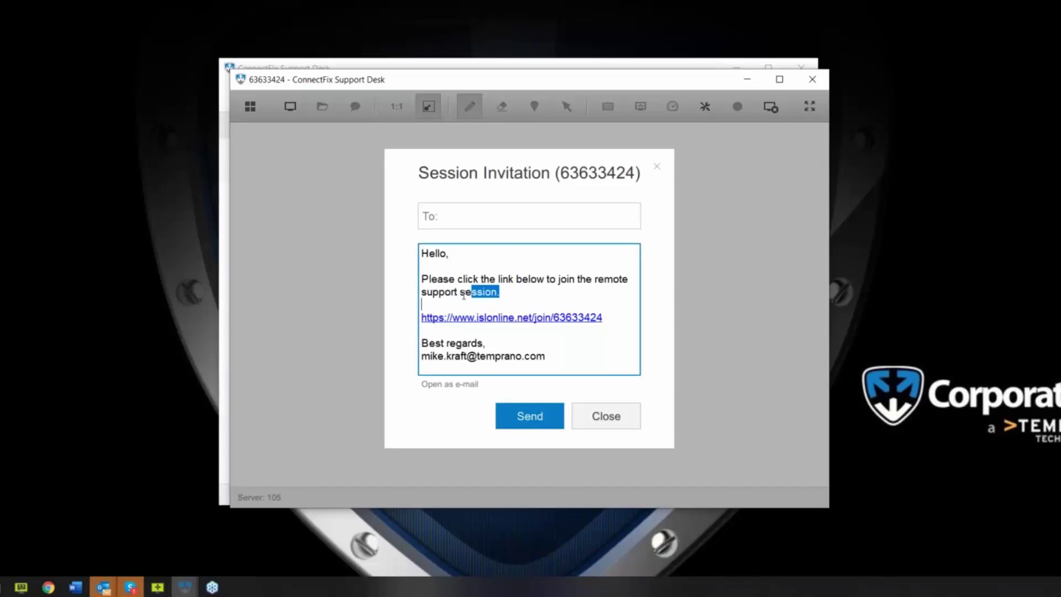
left_click(605, 416)
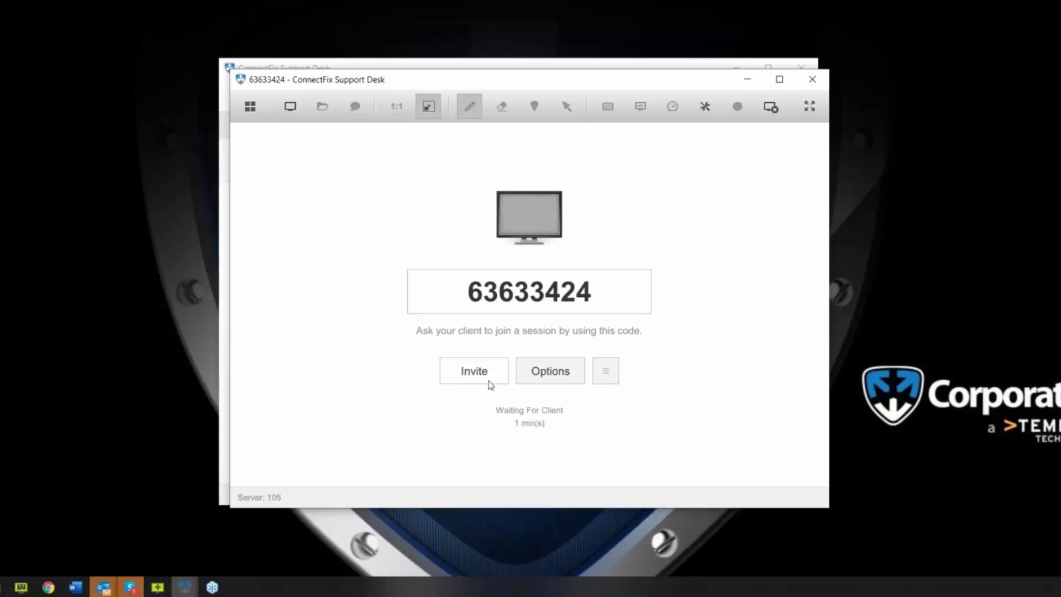
Toggle the session type to Share My Screen and back to View Remote Desktop.
left_click(562, 381)
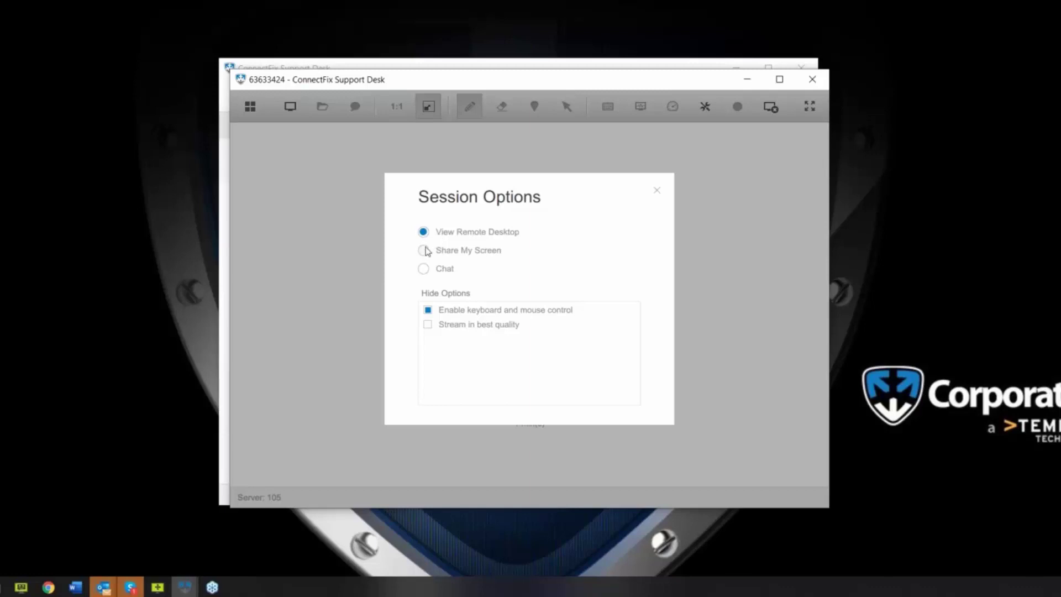
left_click(424, 251)
left_click(424, 232)
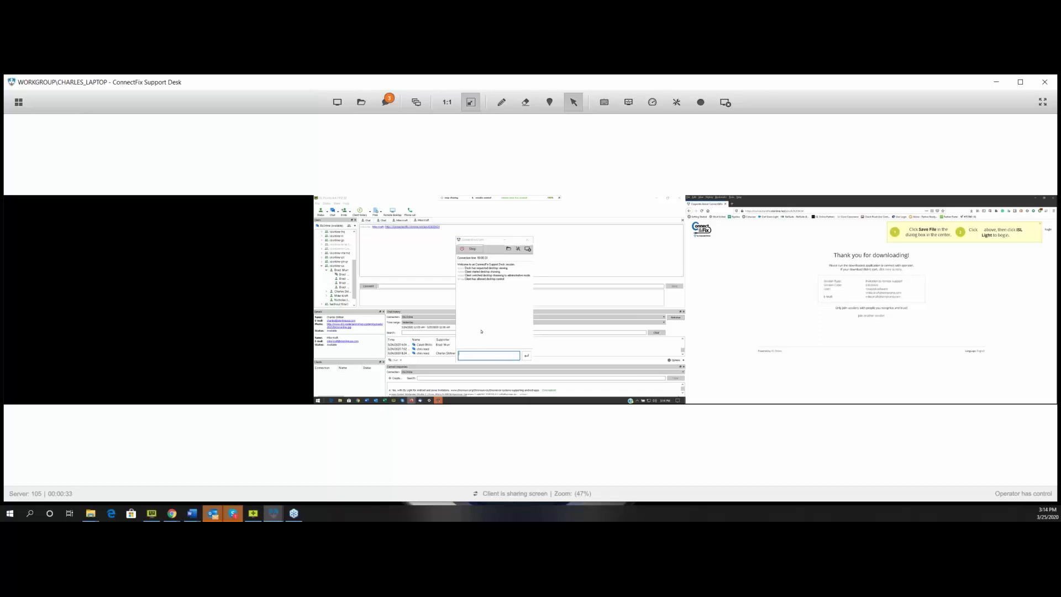
Switch the remote view to show only the client's Monitor 3.
left_click(416, 102)
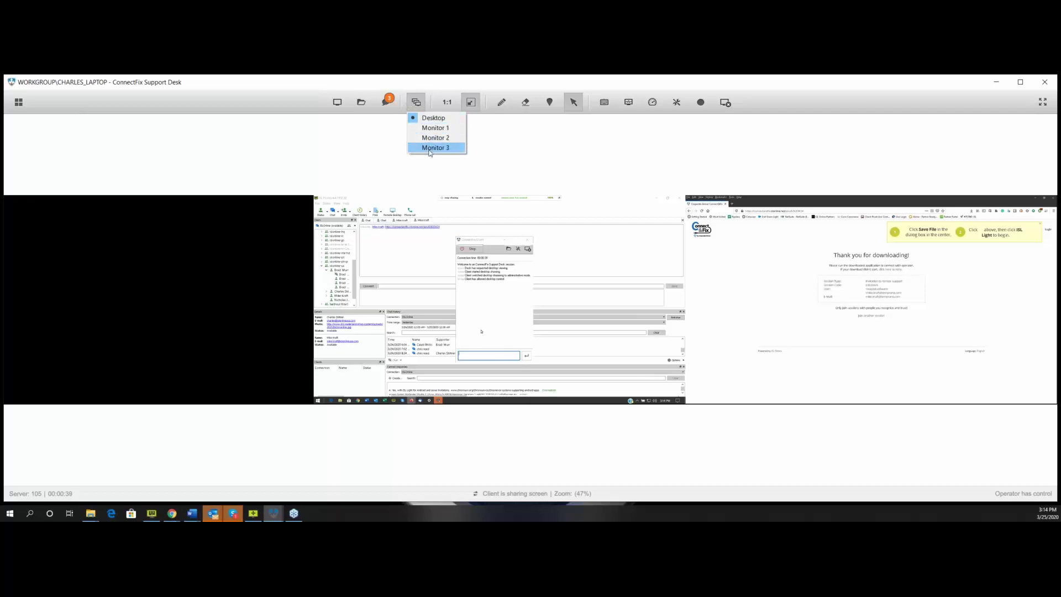
left_click(429, 148)
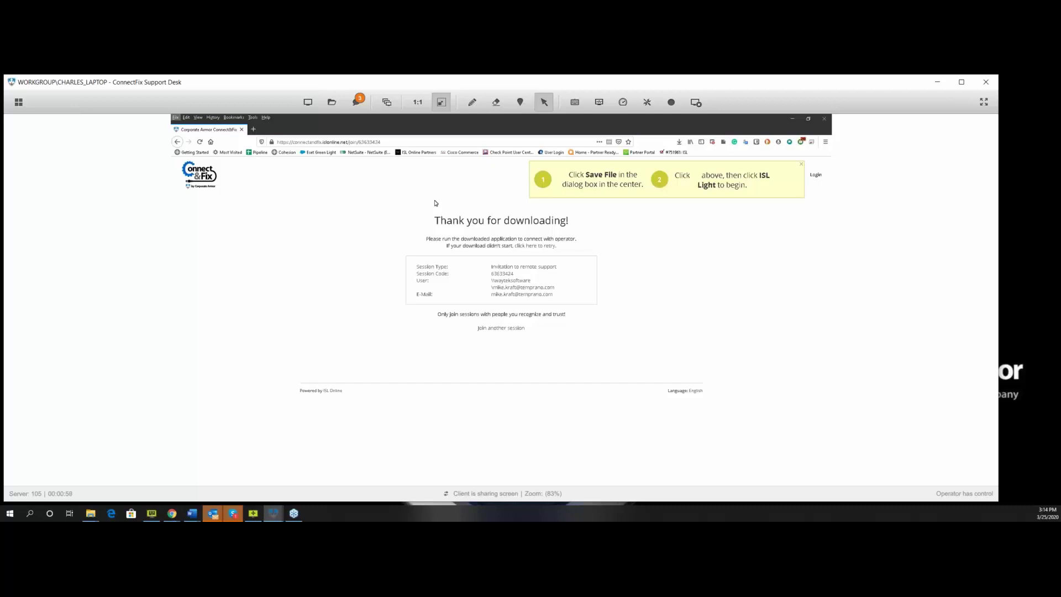
Review the Screen menu items, then choose Display Transfers from the Files menu.
left_click(308, 103)
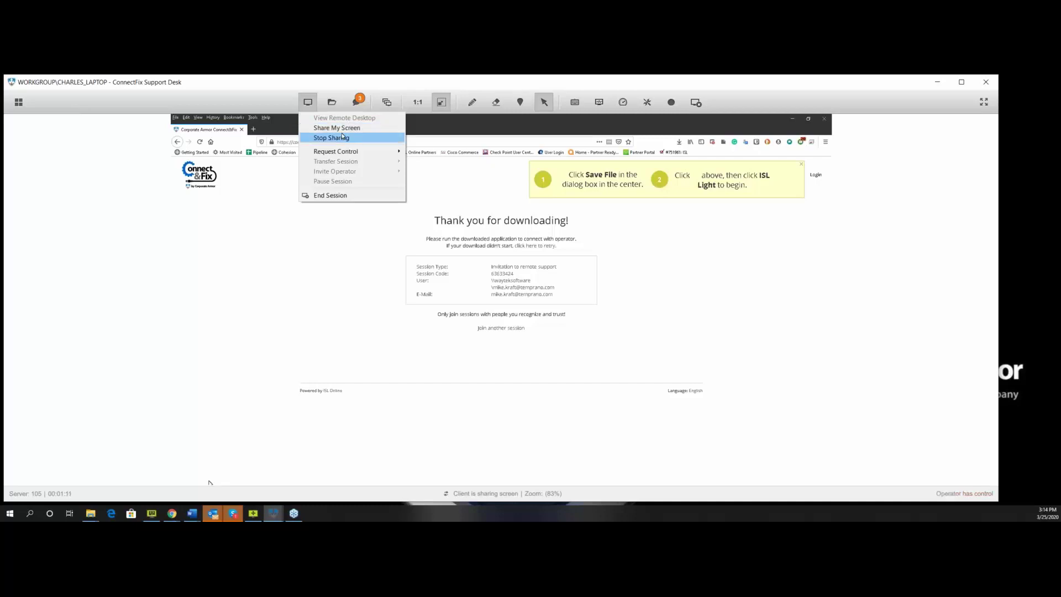
mouse_move(343, 151)
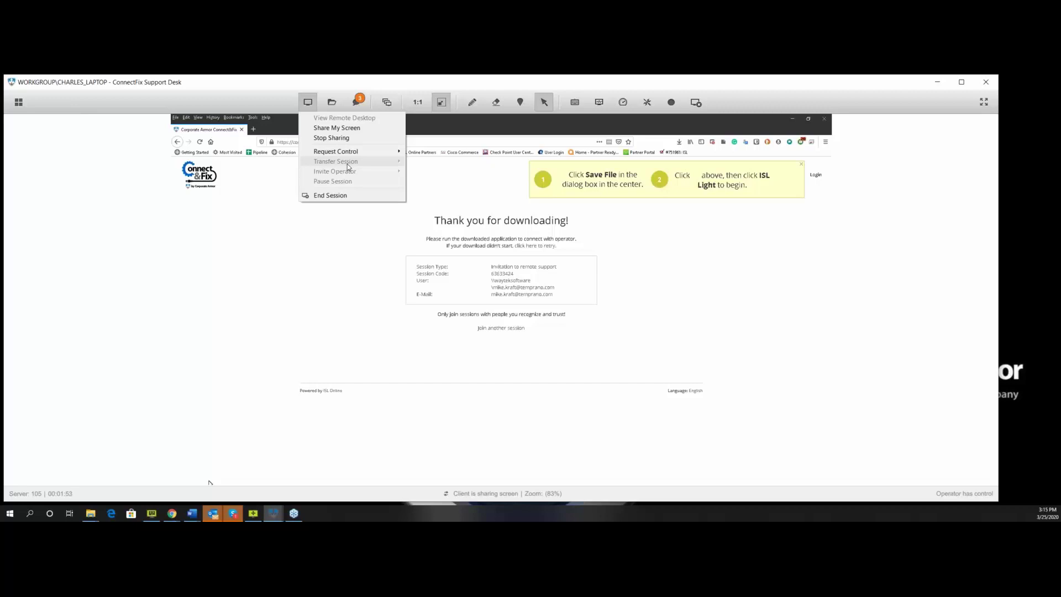
left_click(326, 107)
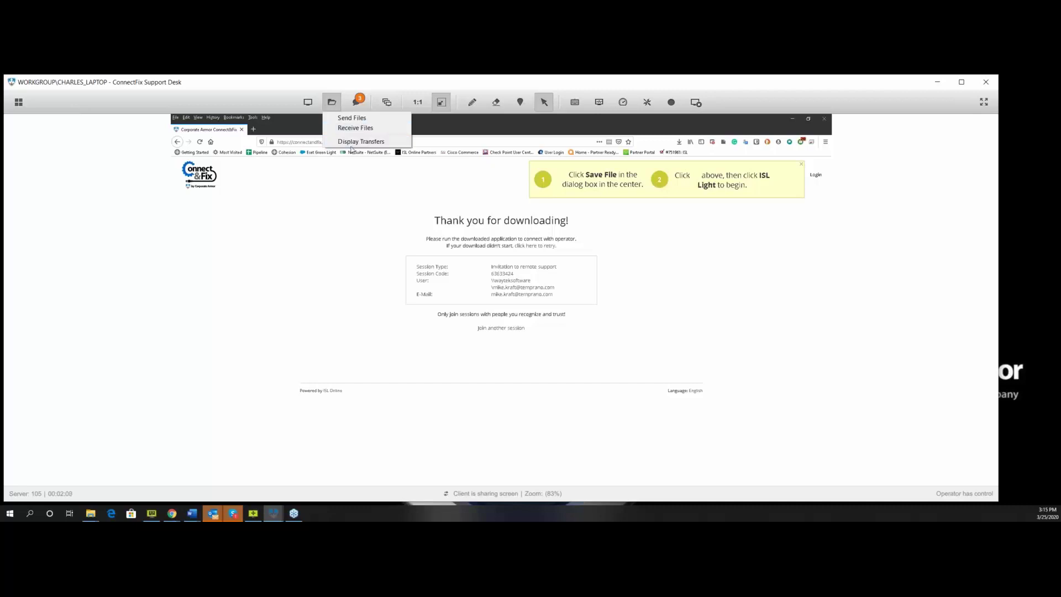
left_click(360, 142)
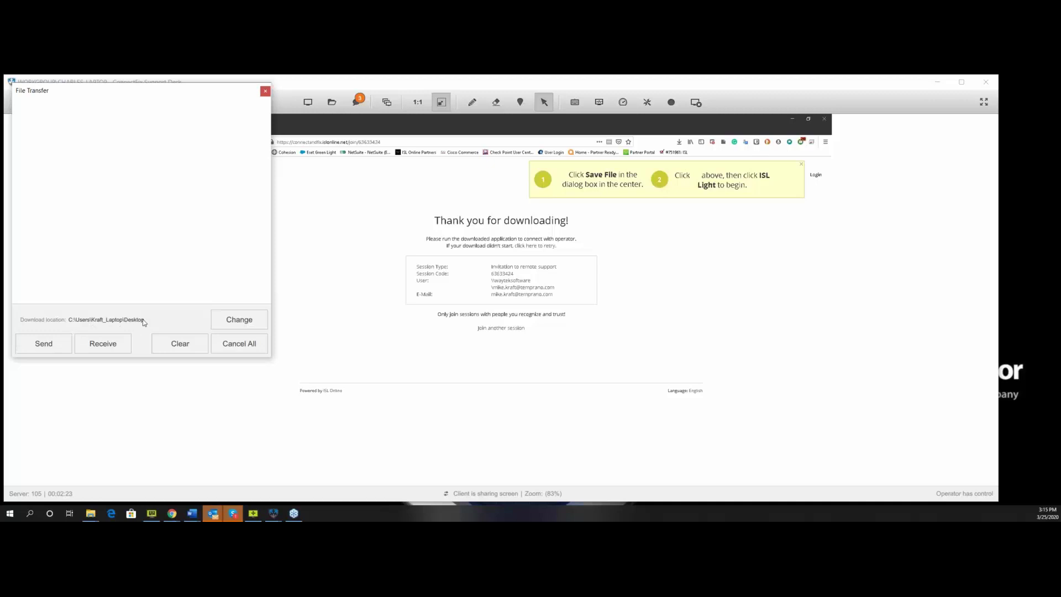
Close the File Transfer window after checking its Desktop download location.
left_click(265, 91)
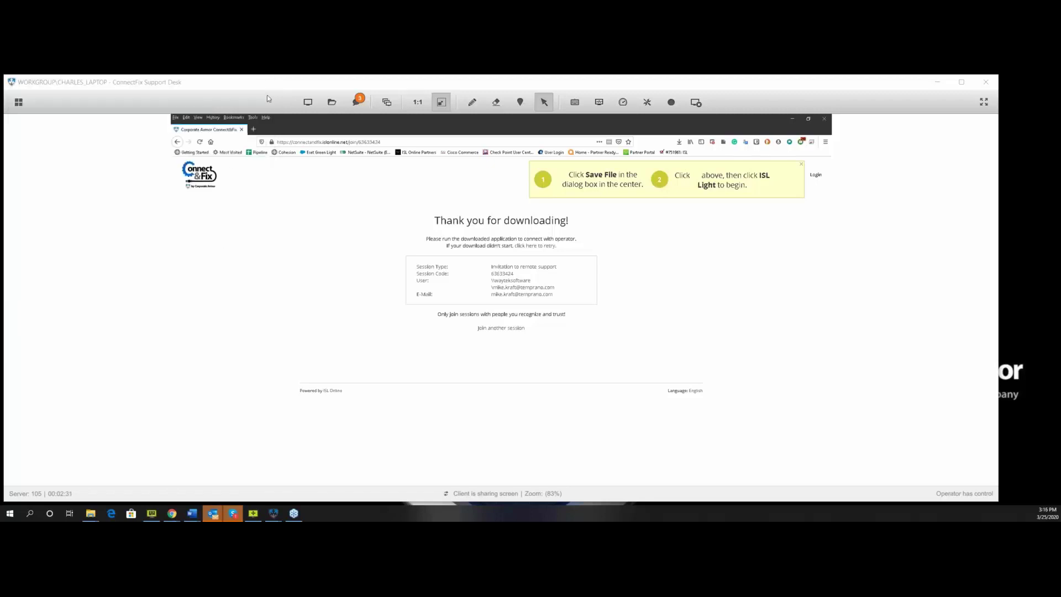
Cycle the remote view through Desktop and Monitor 2, ending on the client's Monitor 1.
left_click(355, 103)
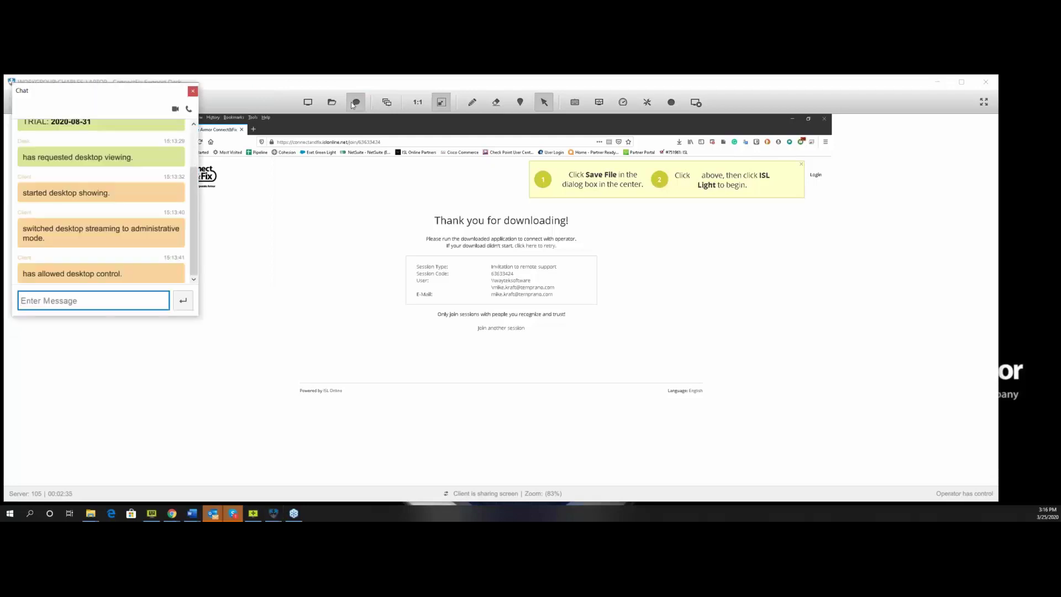
left_click(387, 103)
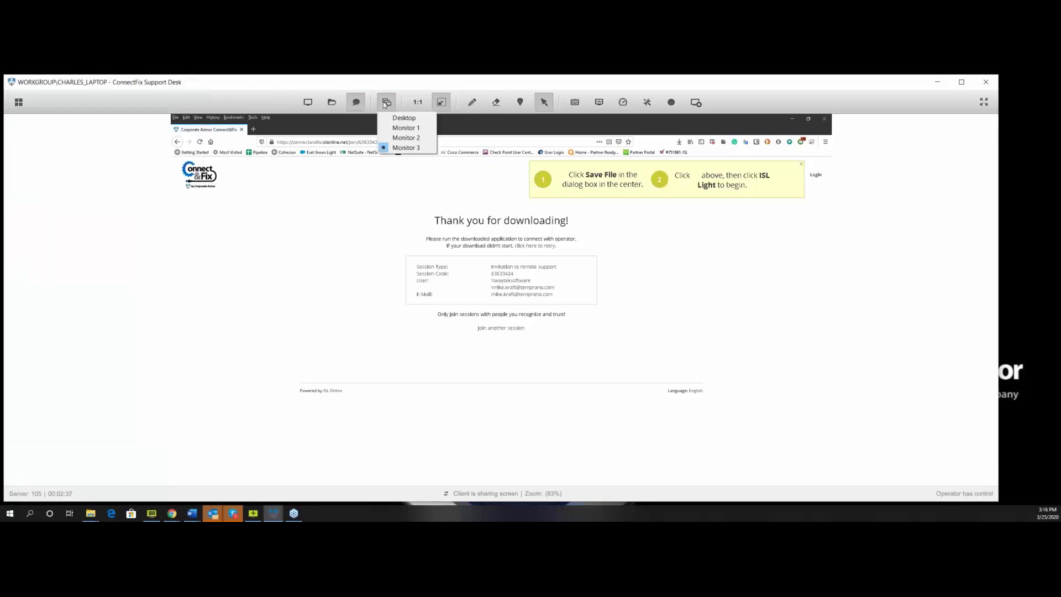
left_click(393, 118)
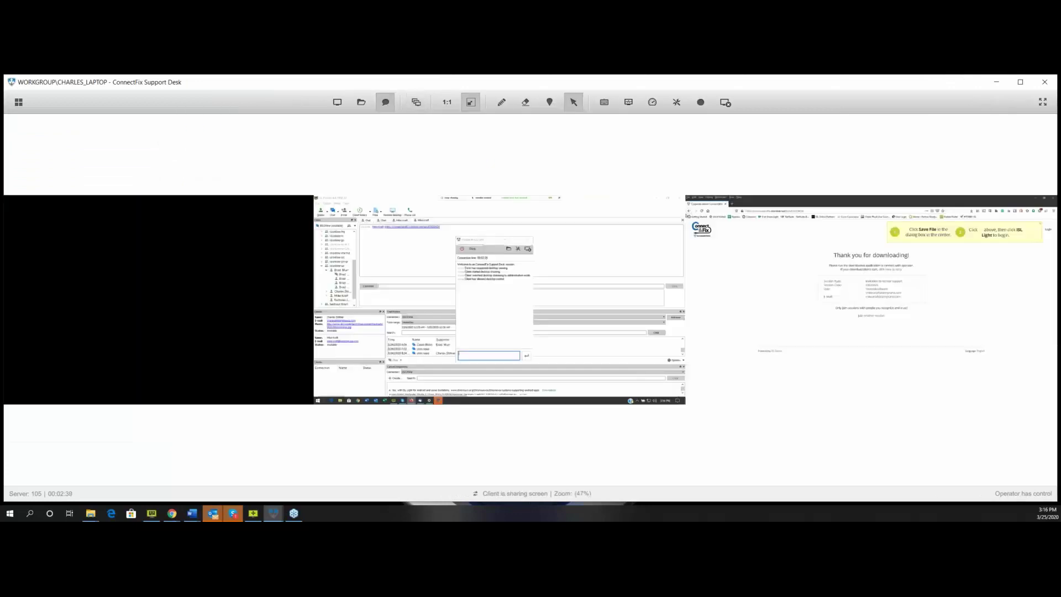
left_click(416, 102)
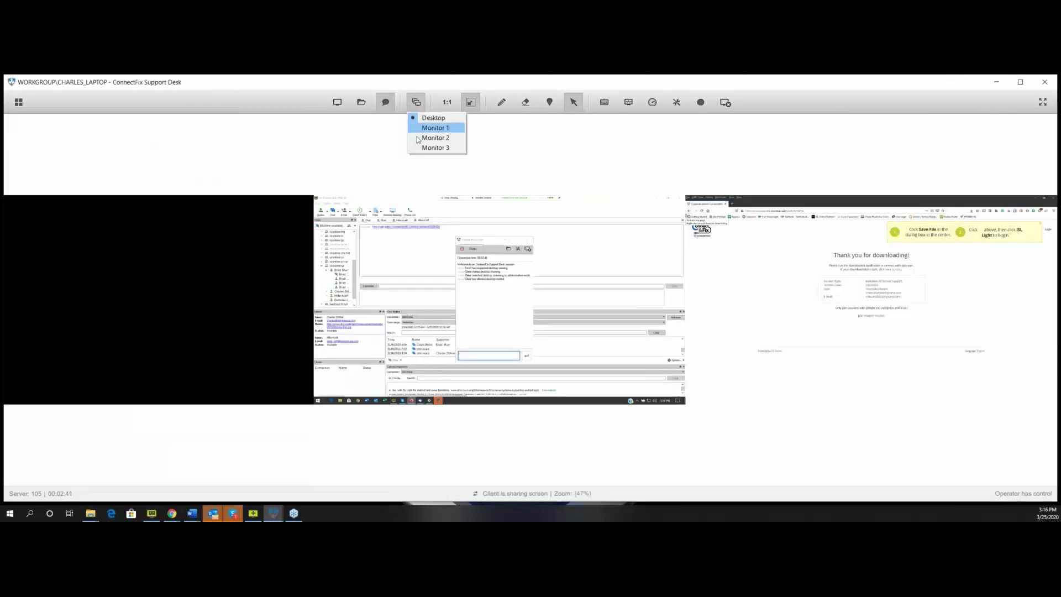
left_click(434, 138)
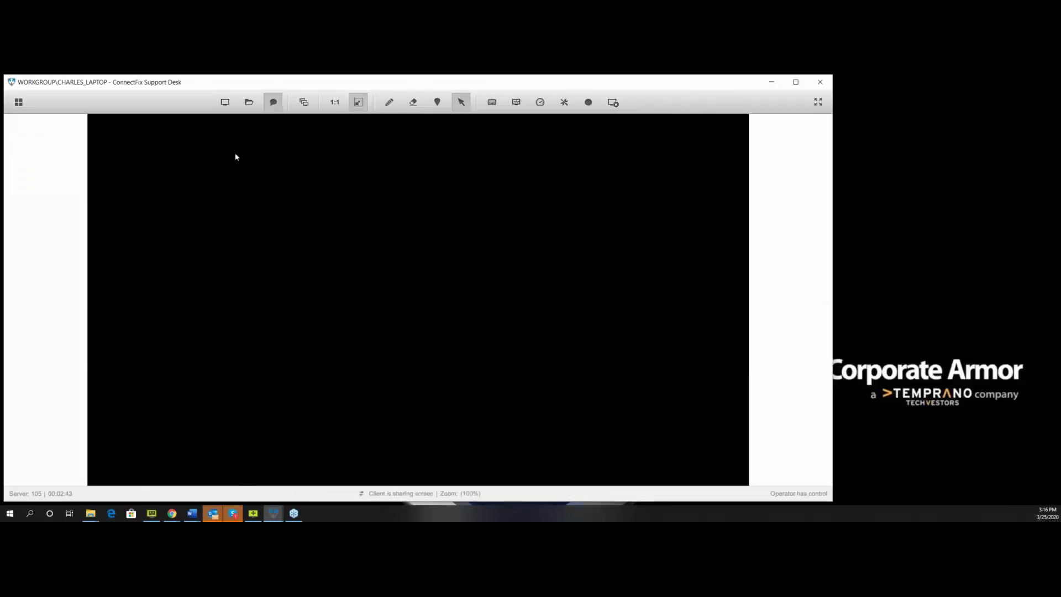
left_click(304, 103)
left_click(309, 129)
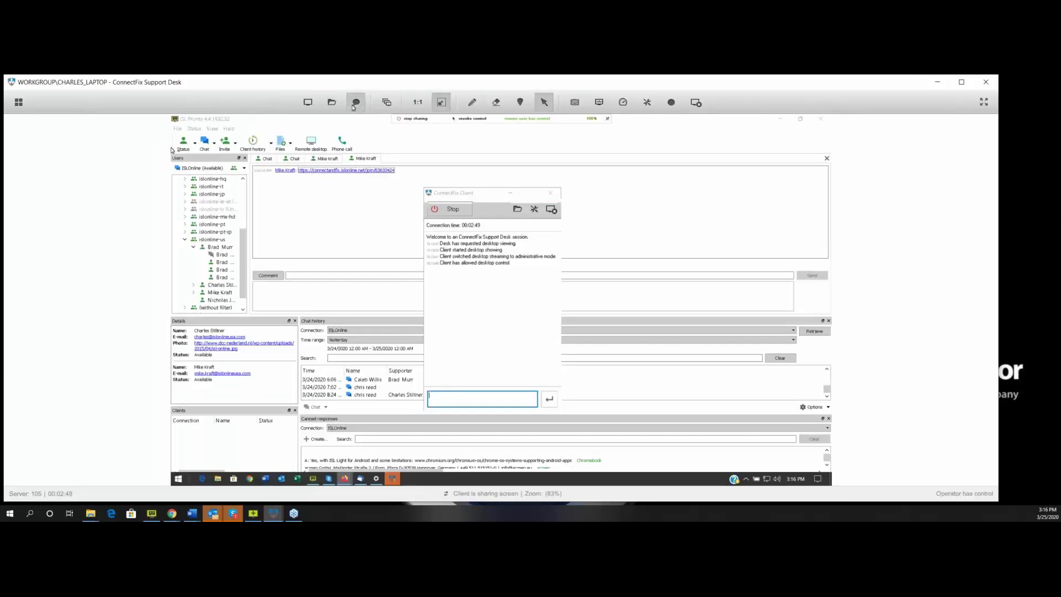
Send the client a short 'hi' greeting by name in the session chat.
left_click(354, 104)
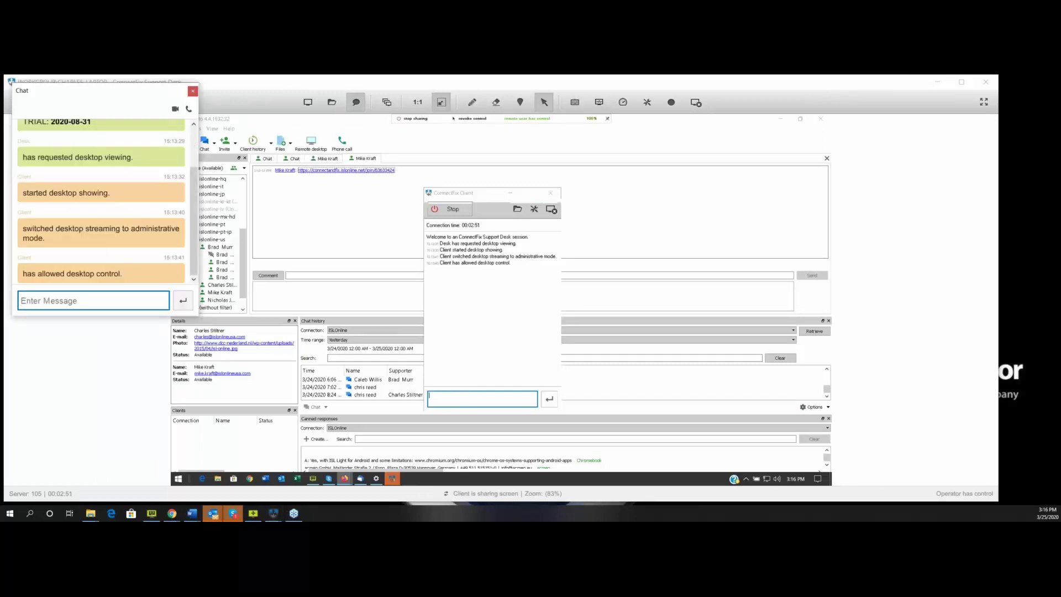
type("hi")
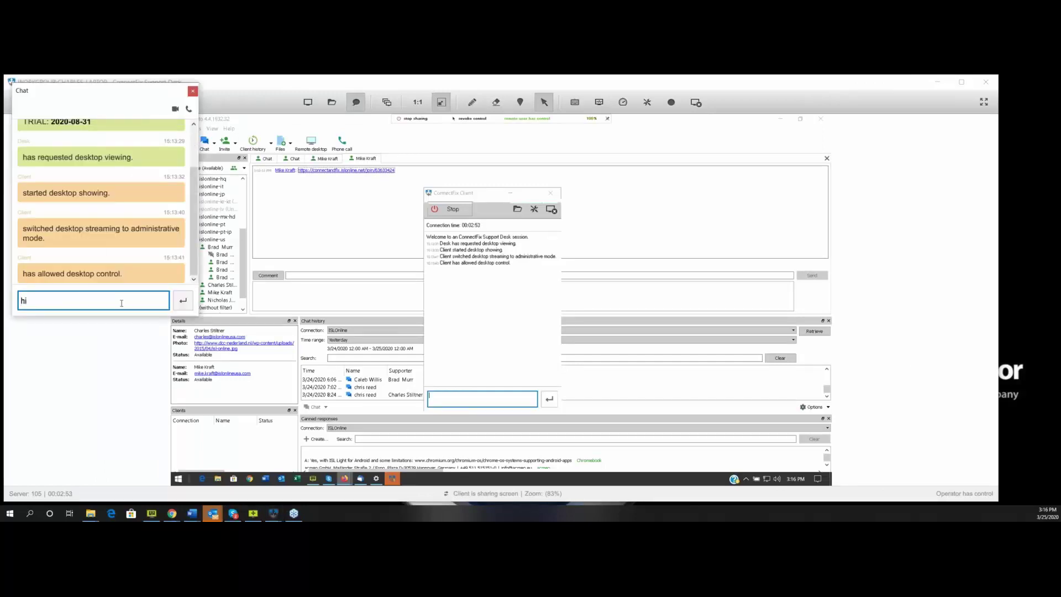
type(" charles")
key("Return")
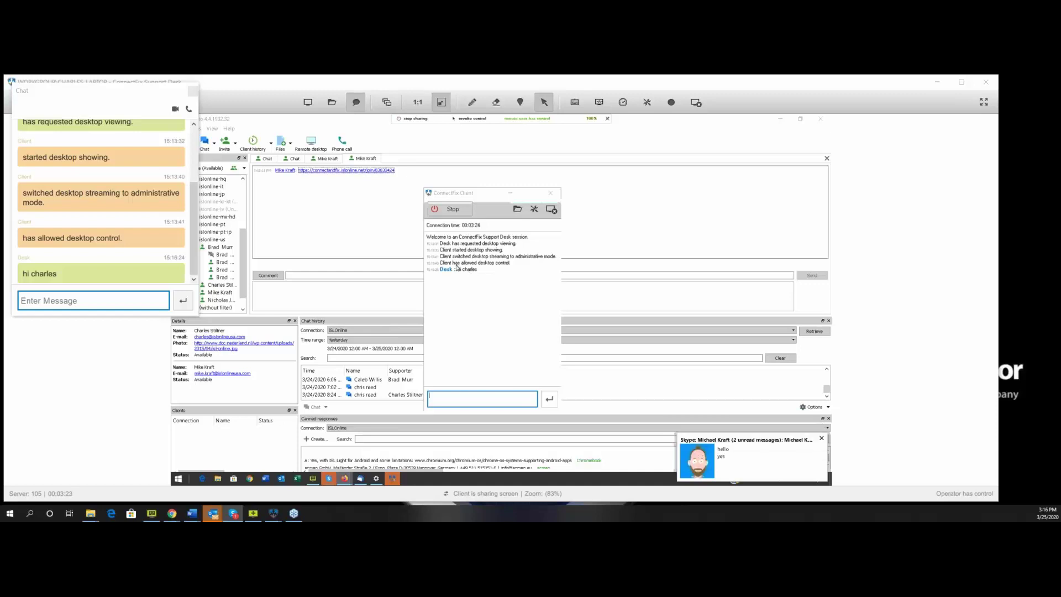
Reply with a 'Hello' message from the client's chat box and scroll the chat log.
left_click(496, 399)
type("Hello Kraf")
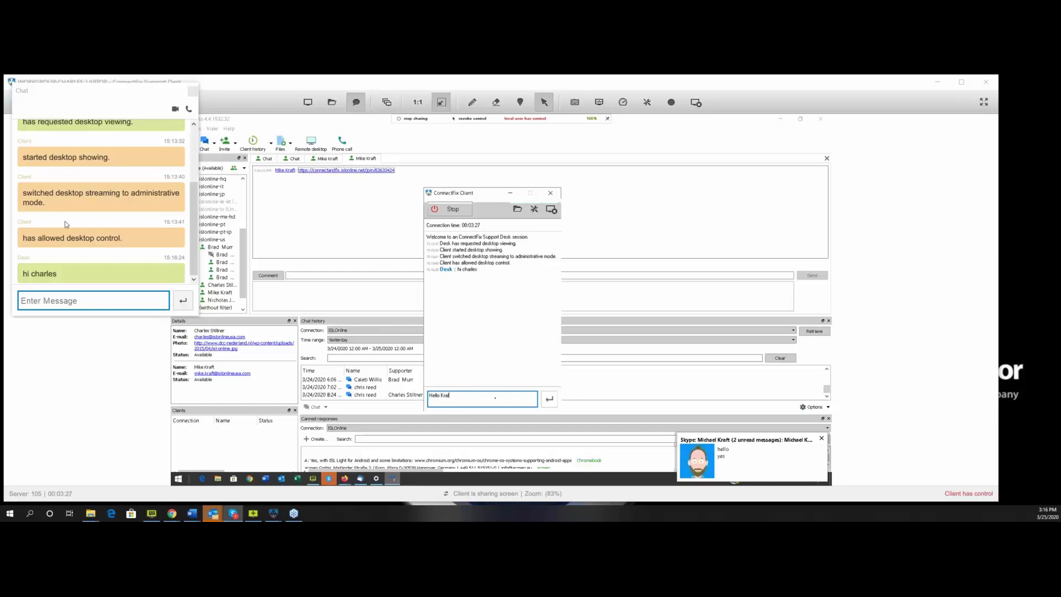
type("t!")
key("Return")
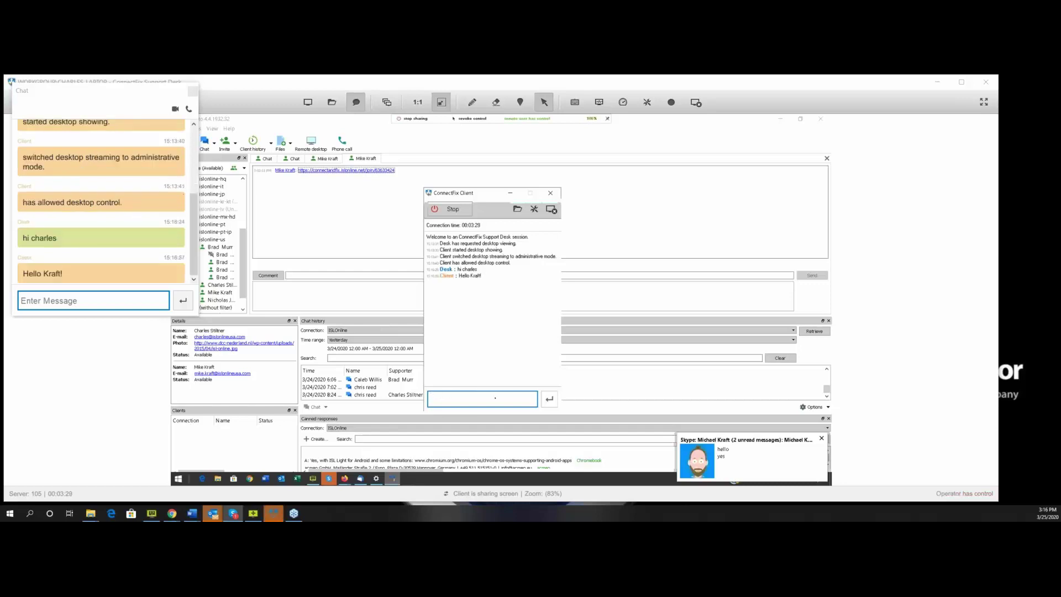
scroll(195, 149, "up", 3)
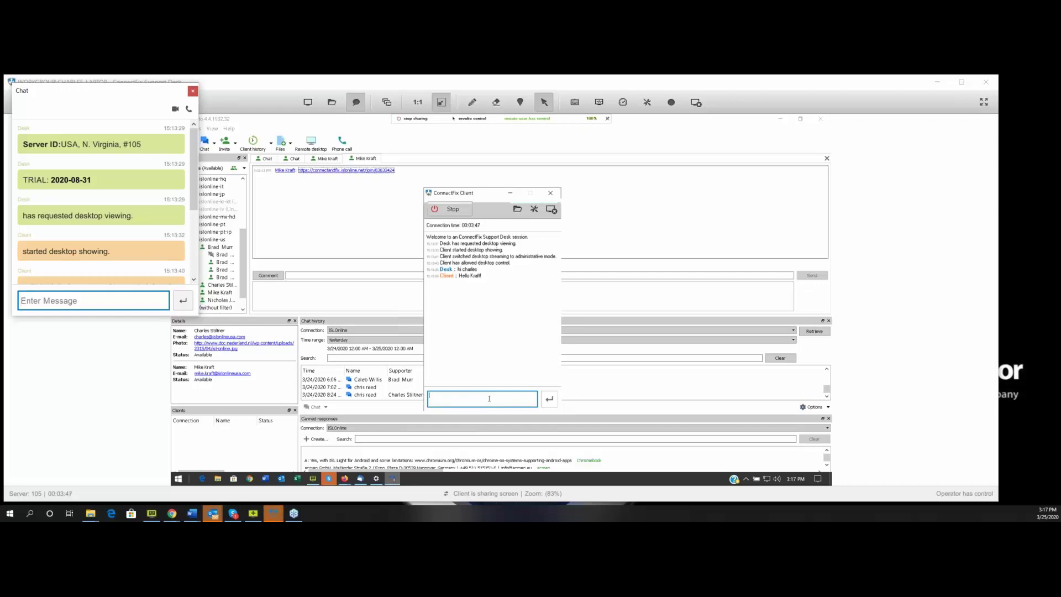
scroll(124, 199, "down", 4)
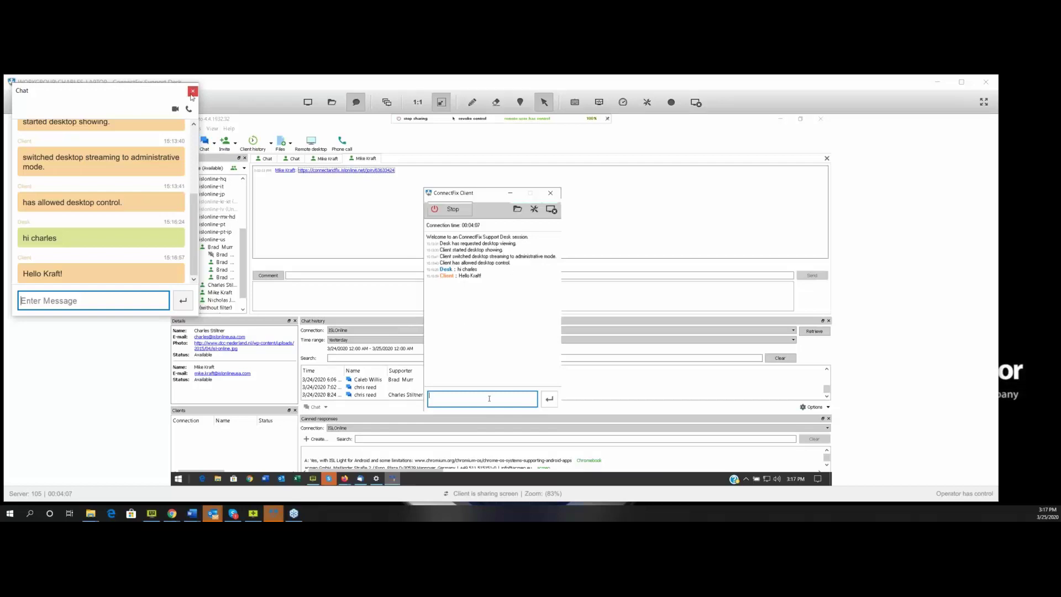
Close the chat panel and dismiss the monitor list, keeping the current view.
left_click(192, 92)
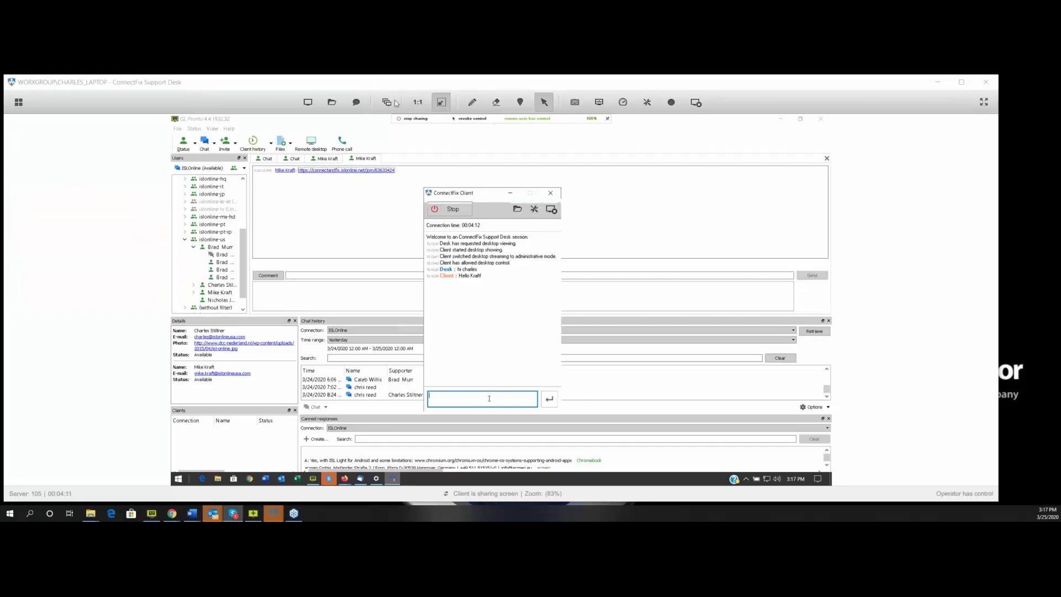
left_click(389, 103)
left_click(408, 147)
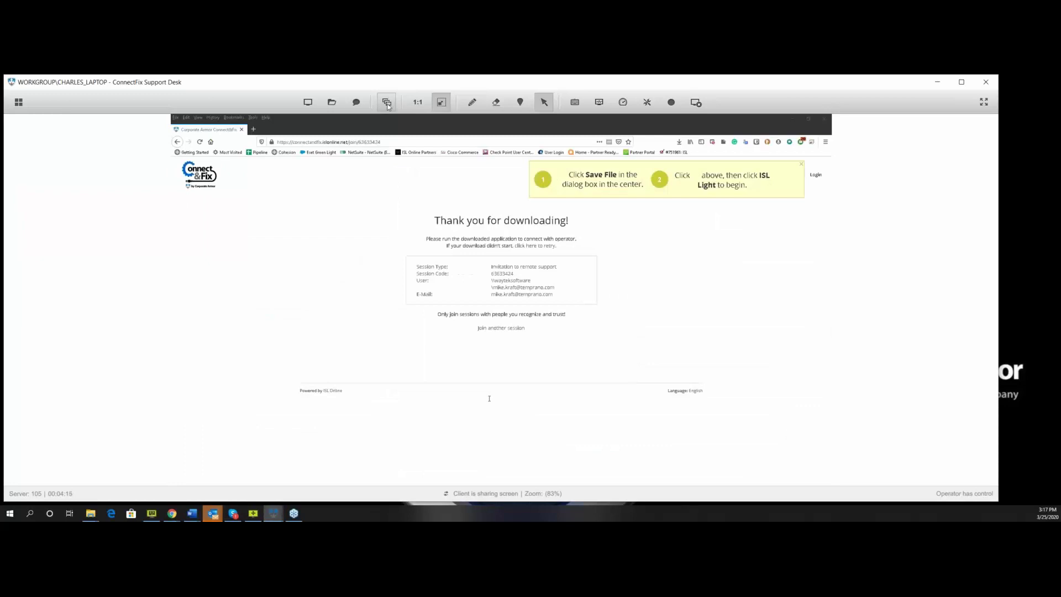
left_click(419, 104)
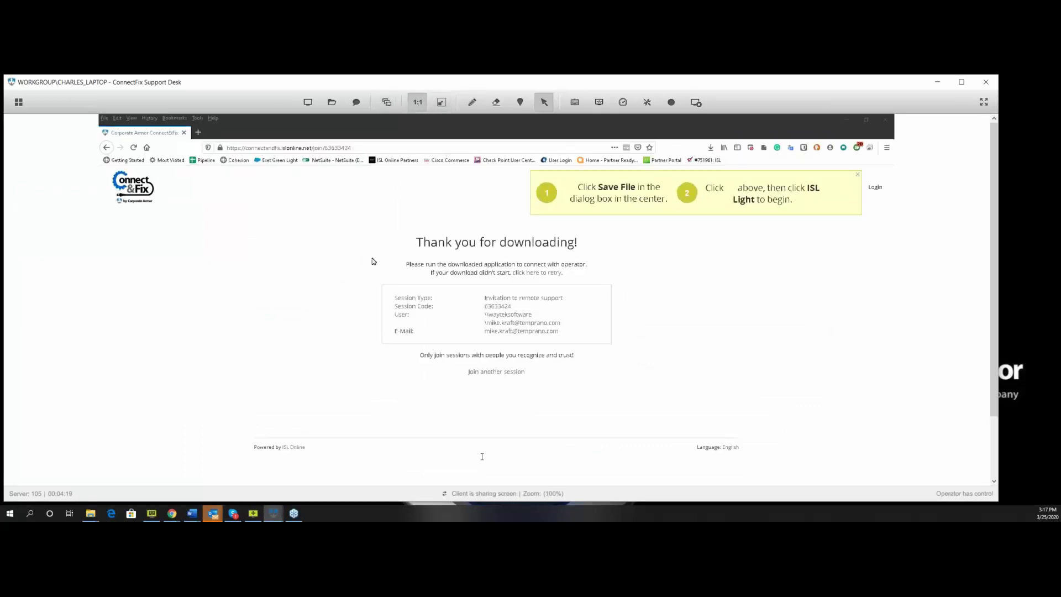
left_click(436, 107)
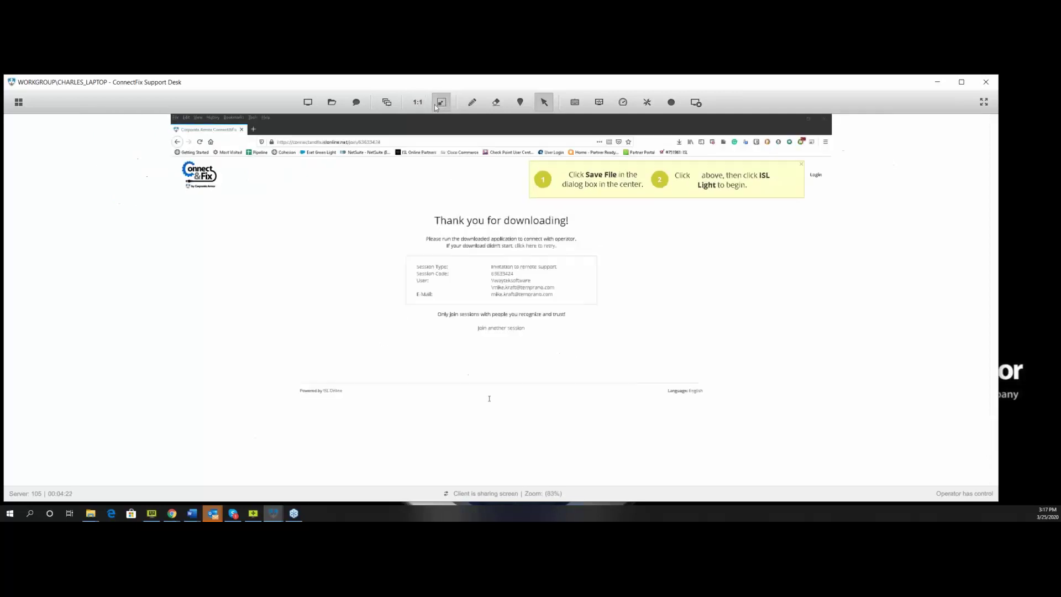
left_click(472, 102)
mouse_move(333, 208)
left_mouse_down()
mouse_move(337, 258)
mouse_move(367, 244)
left_mouse_up()
mouse_move(266, 282)
left_mouse_down()
mouse_move(299, 319)
mouse_move(419, 227)
left_mouse_up()
left_click(497, 102)
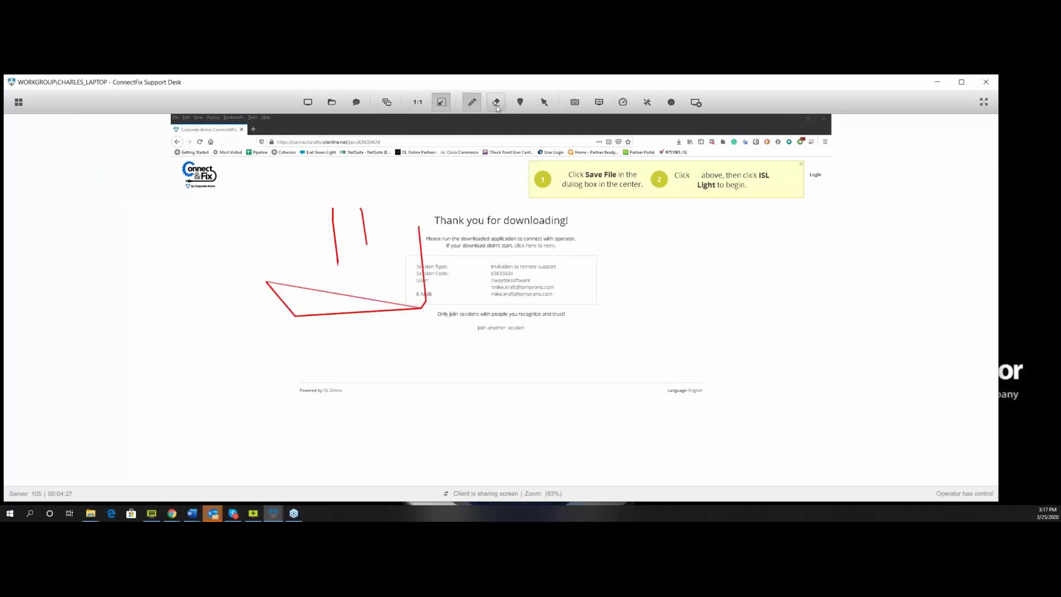
left_click(520, 103)
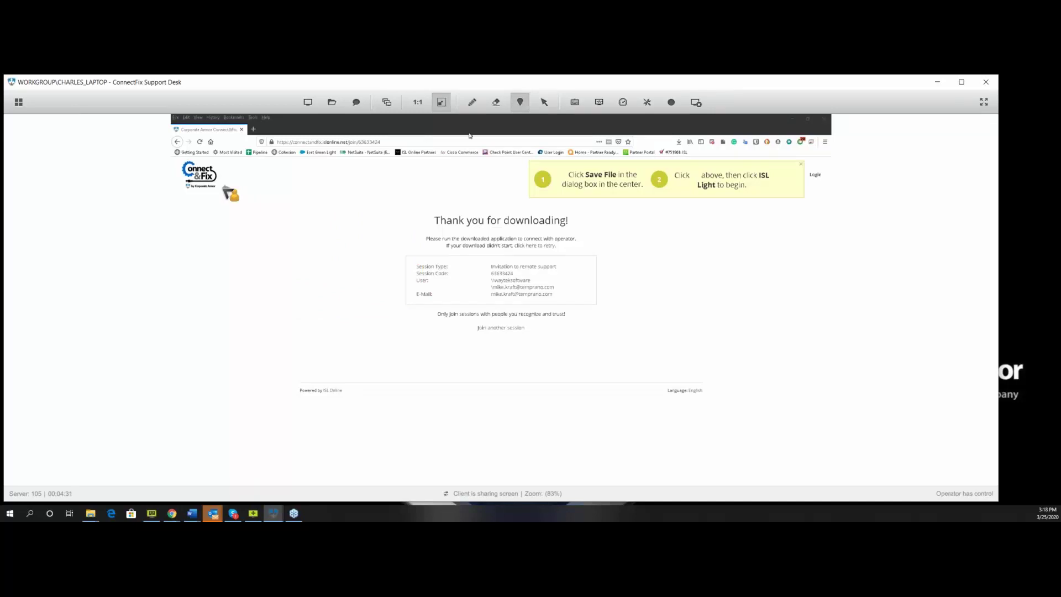
left_click(544, 102)
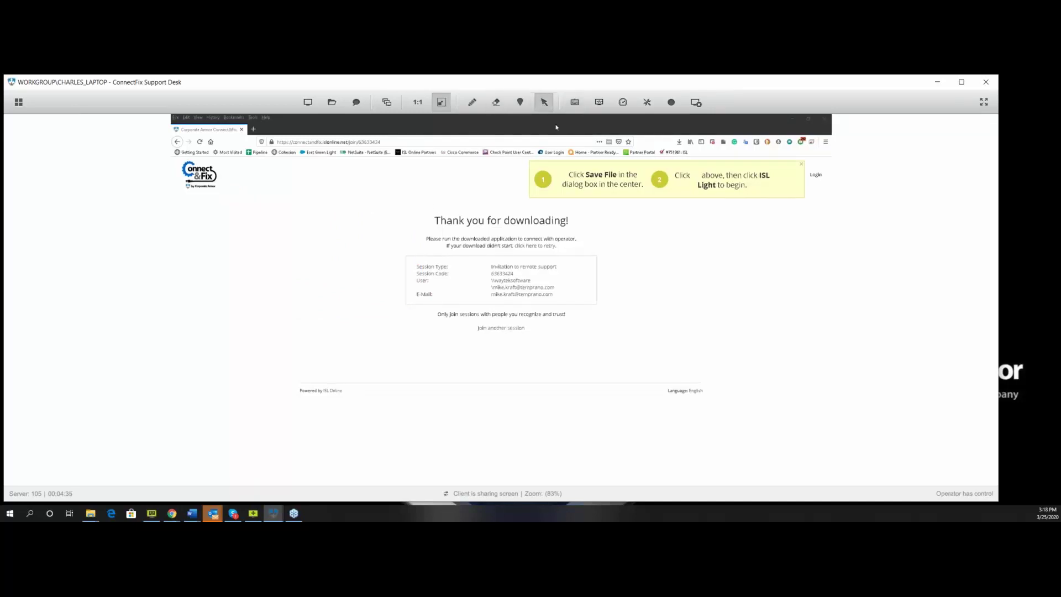
left_click(574, 103)
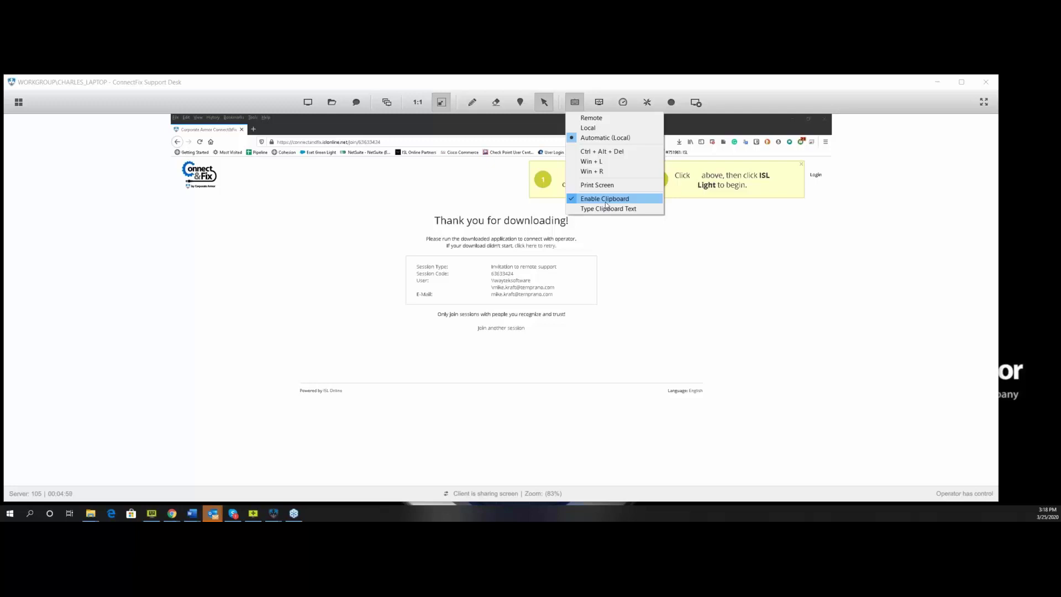
left_click(598, 105)
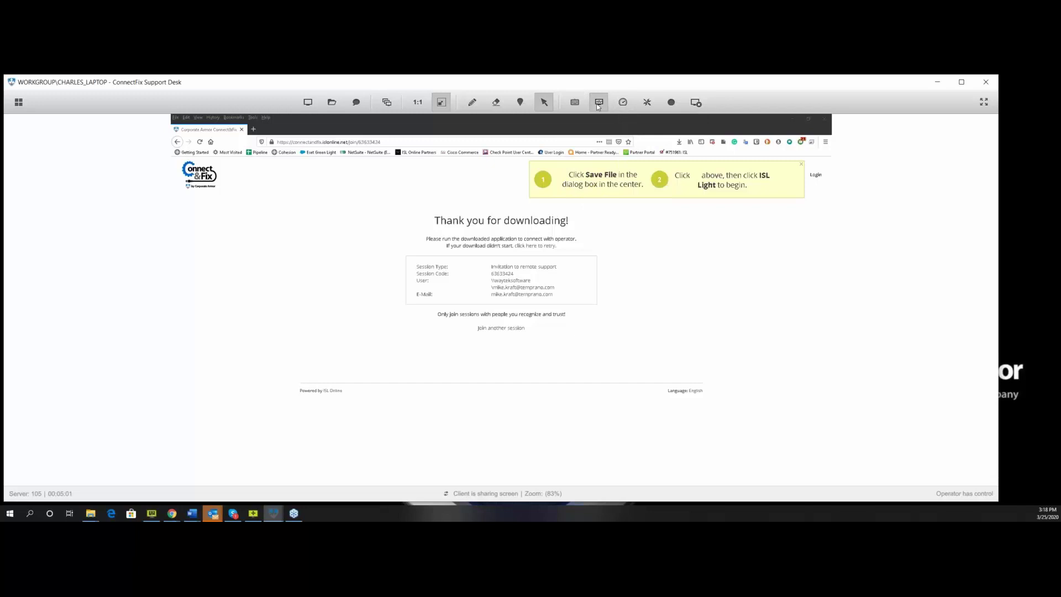
Show System Information for the client PC's CPU, RAM, storage, monitors and network.
left_click(598, 105)
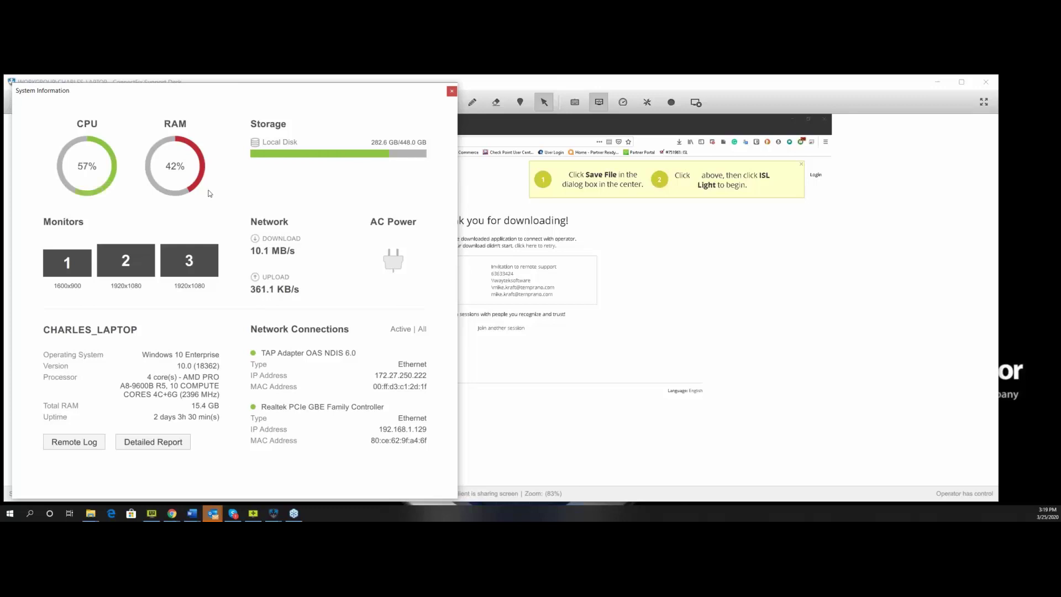
Close System Information and set screen sharing quality to Best Quality.
left_click(451, 91)
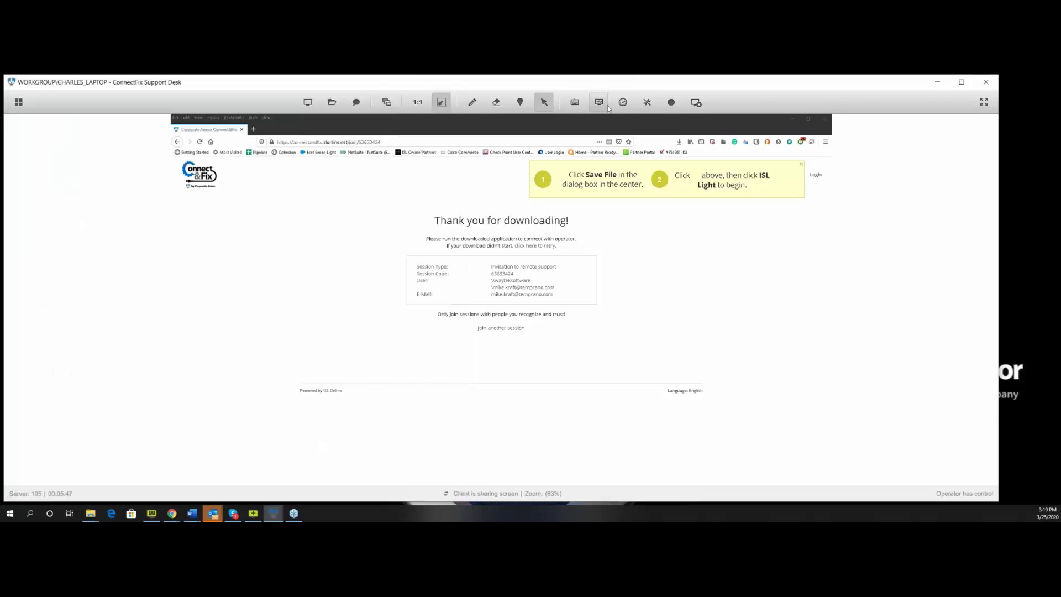
left_click(622, 103)
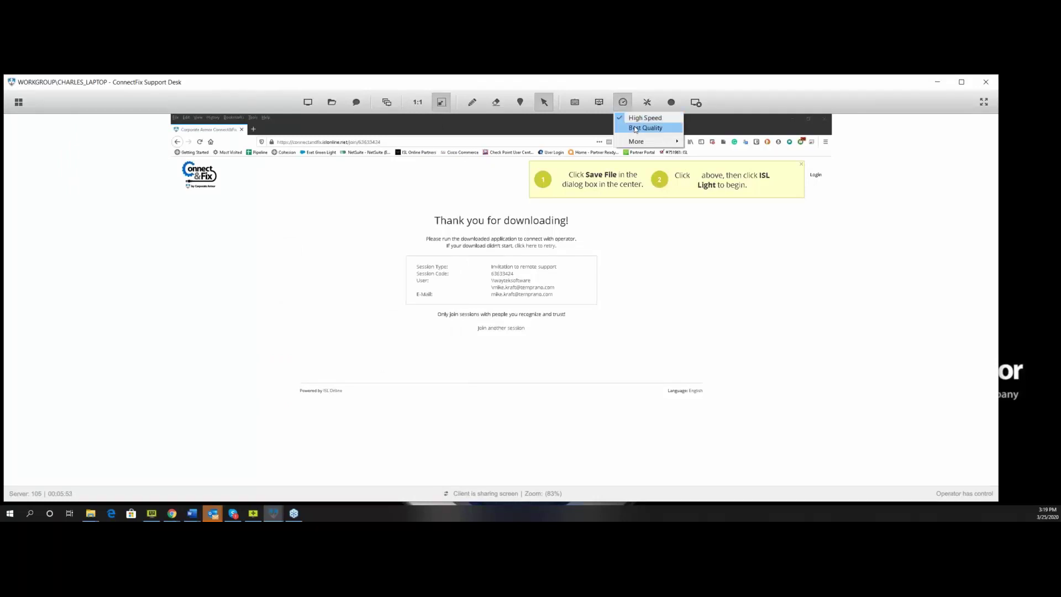
left_click(636, 129)
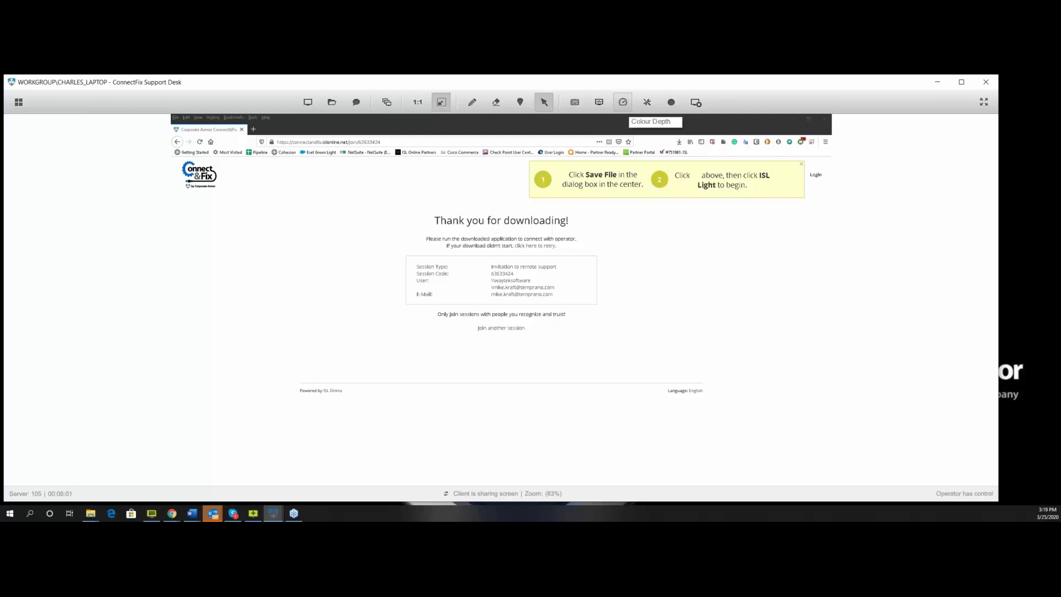
Pick a colour depth for the remote view from the More options.
left_click(623, 102)
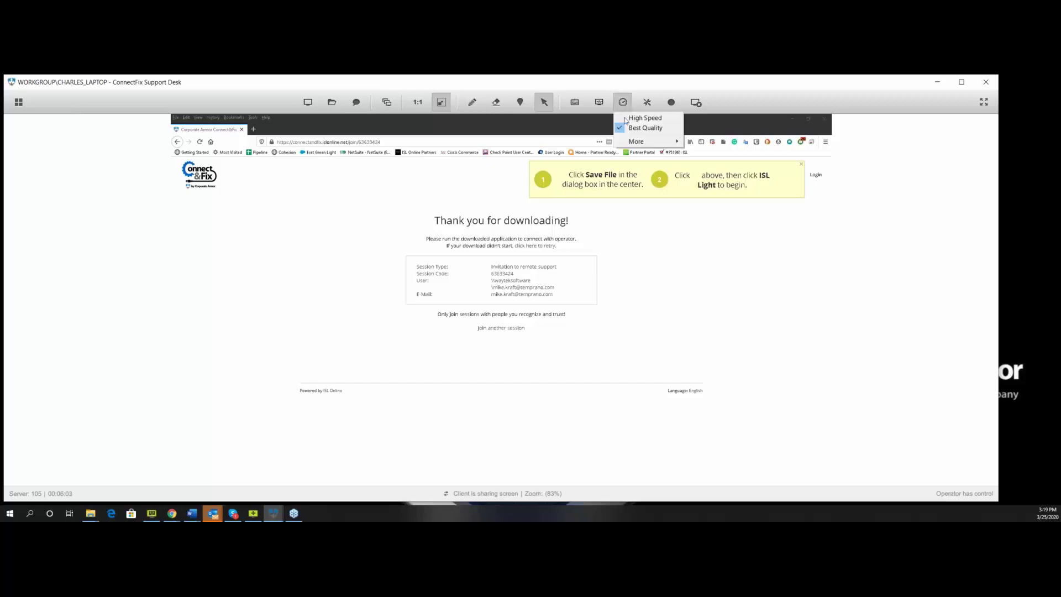
mouse_move(633, 142)
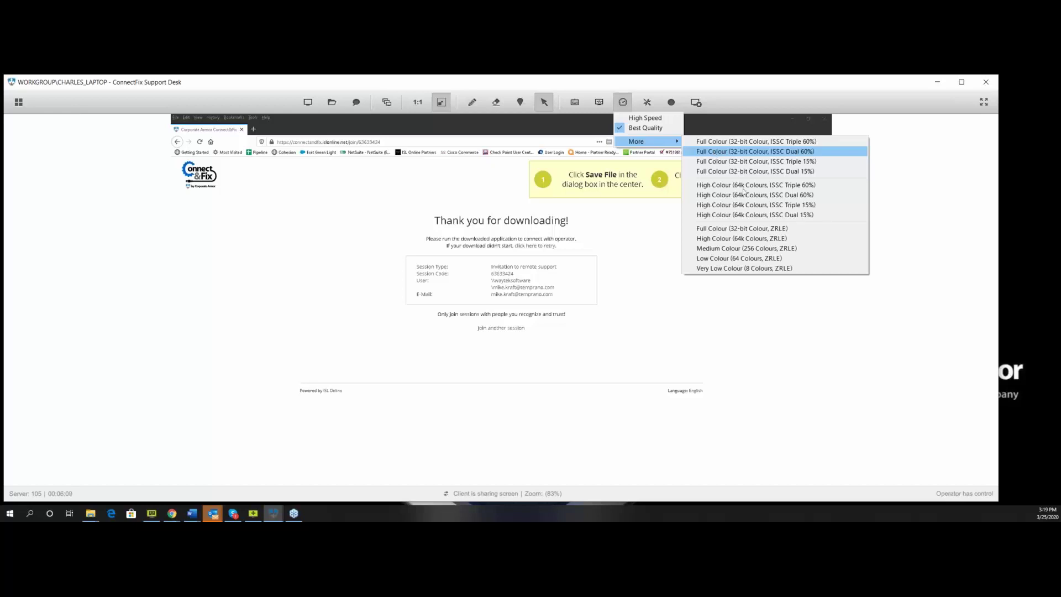
left_click(736, 269)
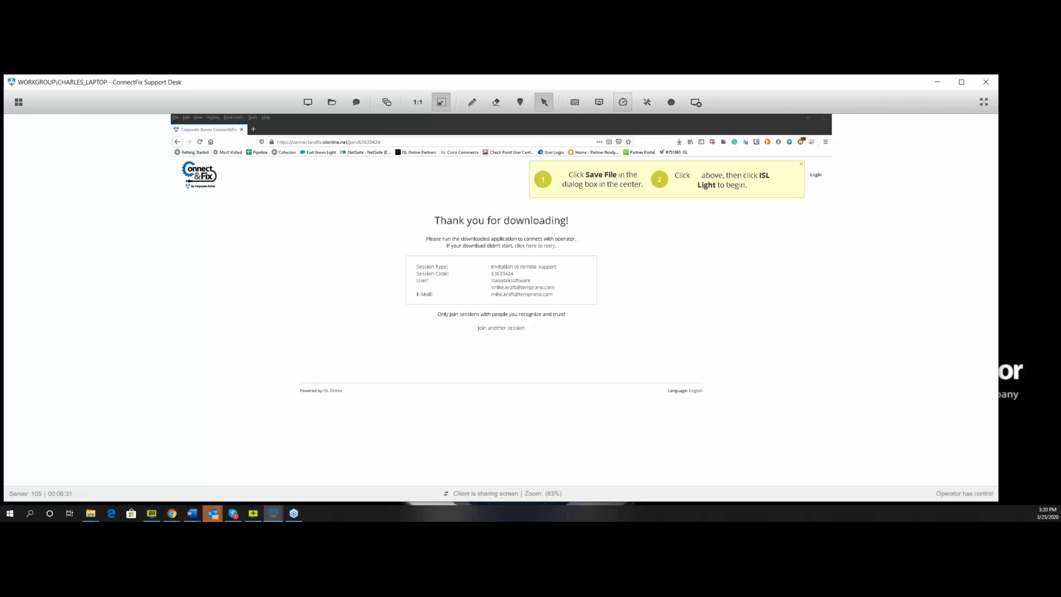
Enable Restart and Resume under Administrative Mode in the session tools.
left_click(647, 103)
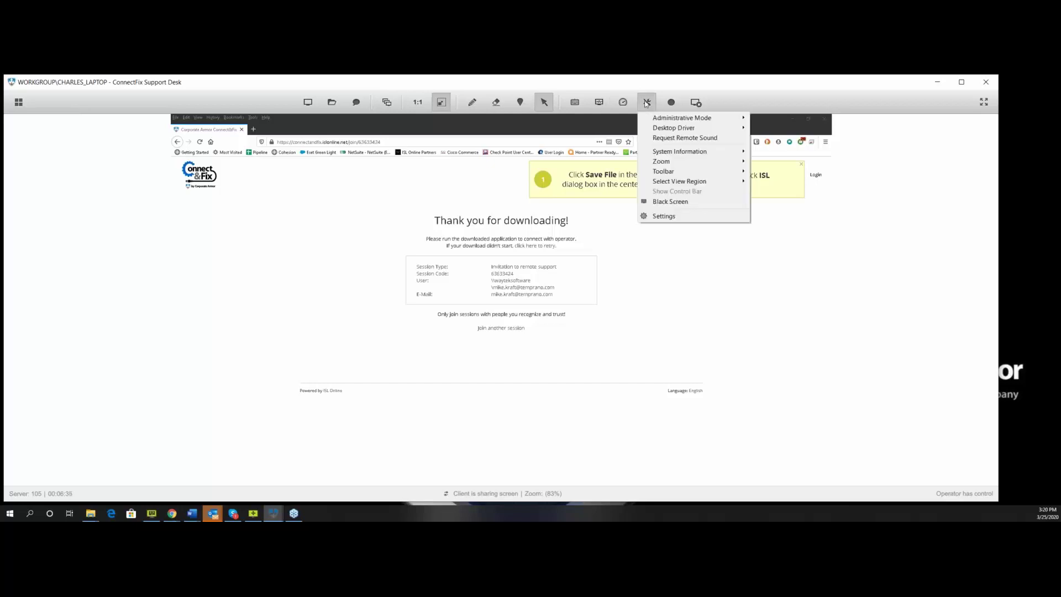
mouse_move(699, 118)
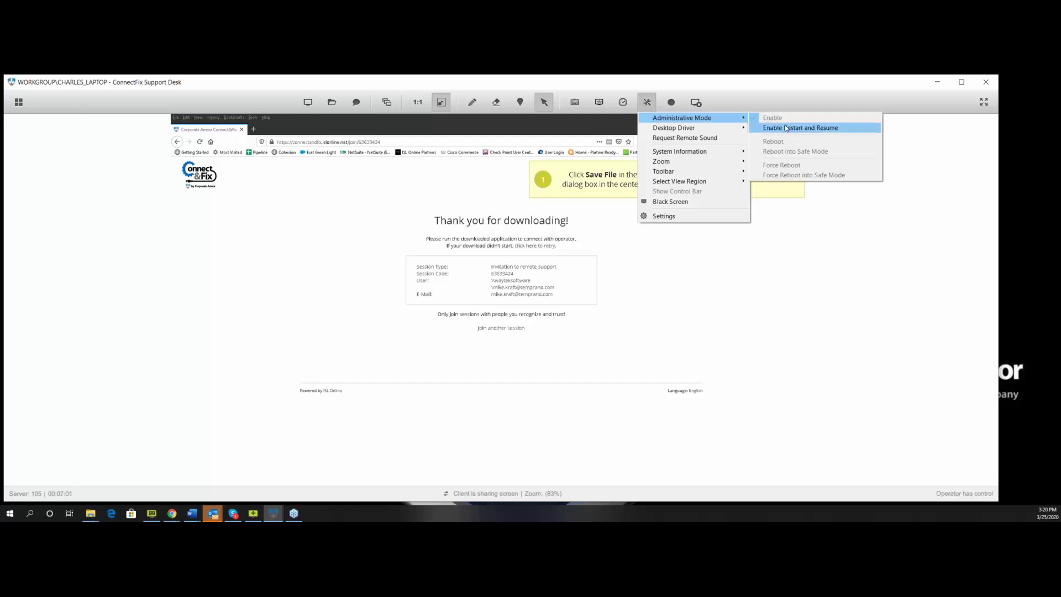
left_click(786, 128)
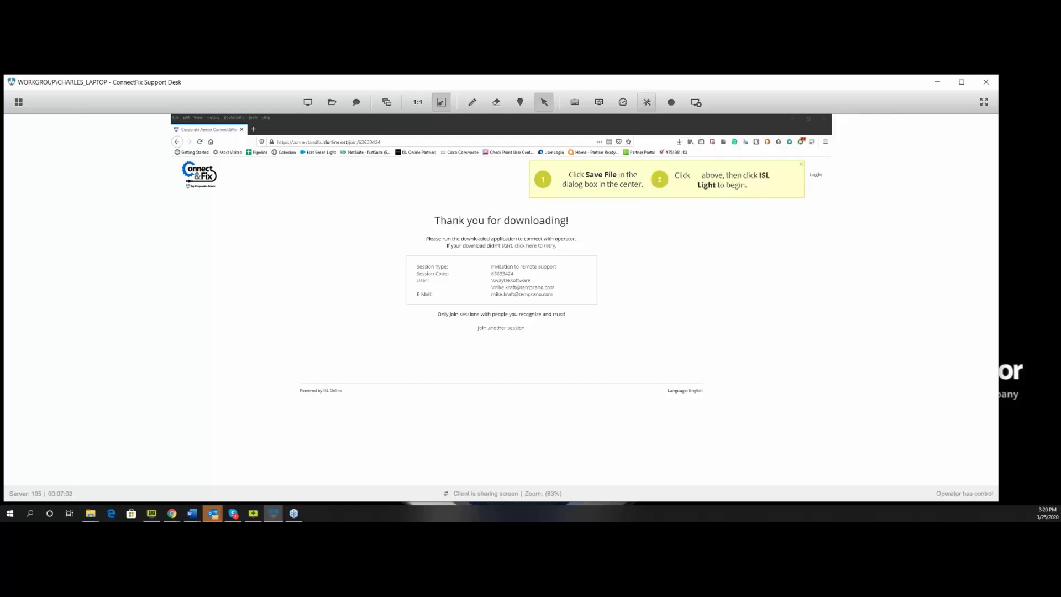
Switch the remote view from Monitor 3 to Monitor 2, then to Monitor 1.
left_click(395, 105)
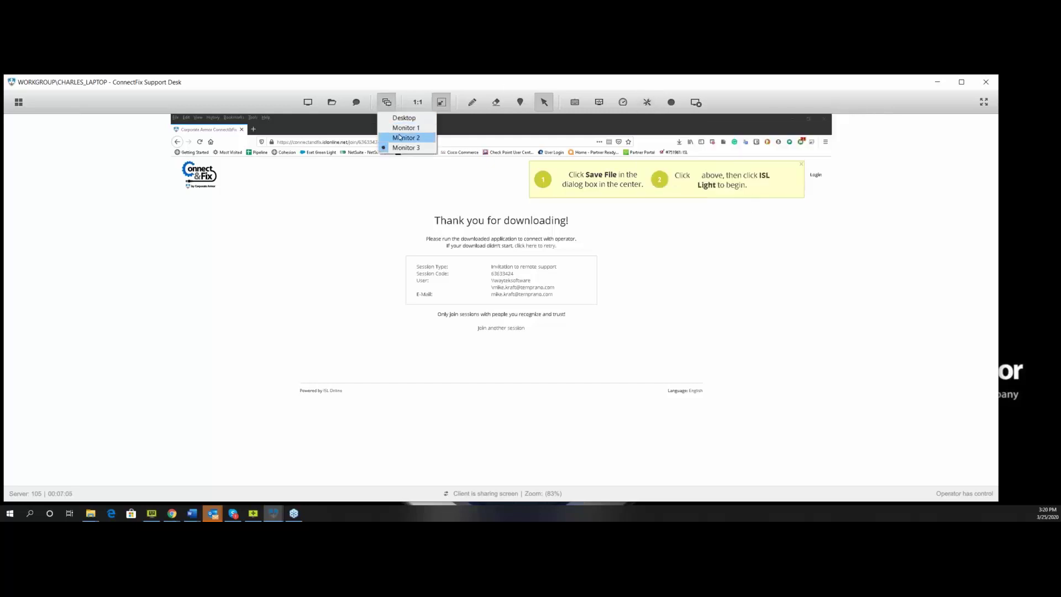
left_click(401, 137)
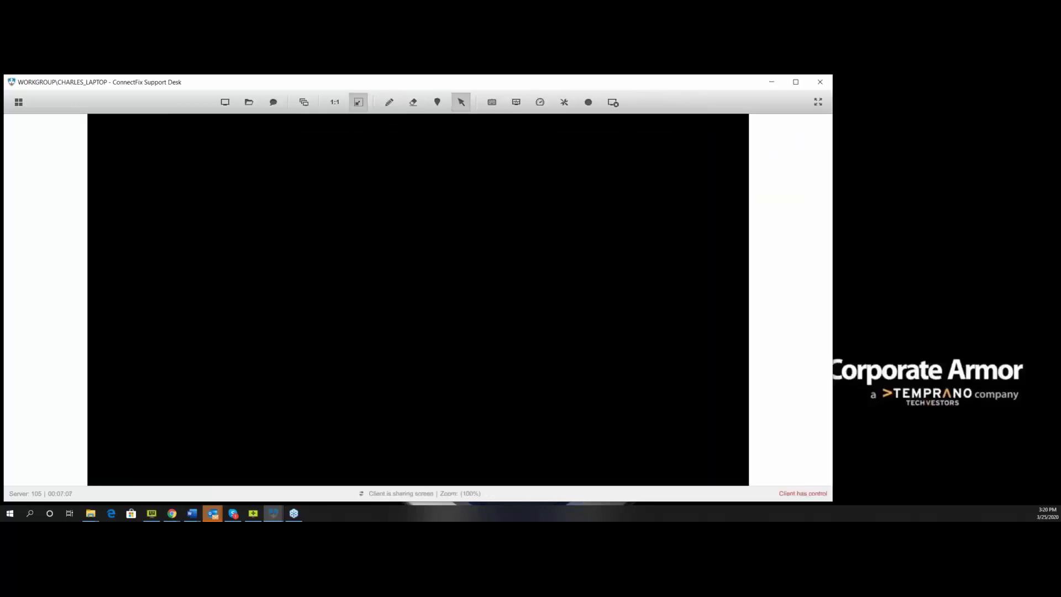
left_click(304, 103)
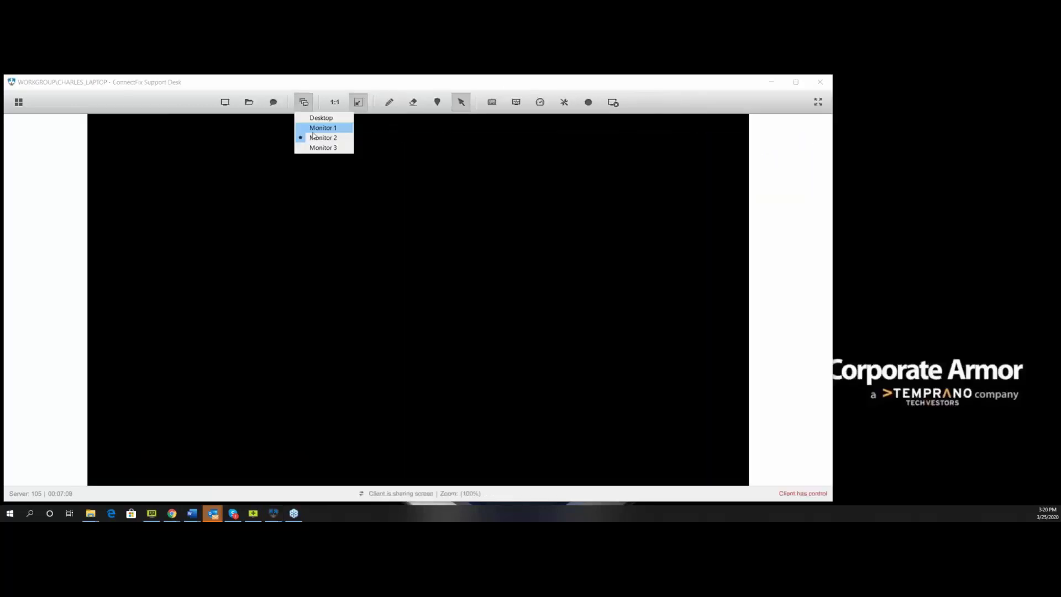
left_click(312, 130)
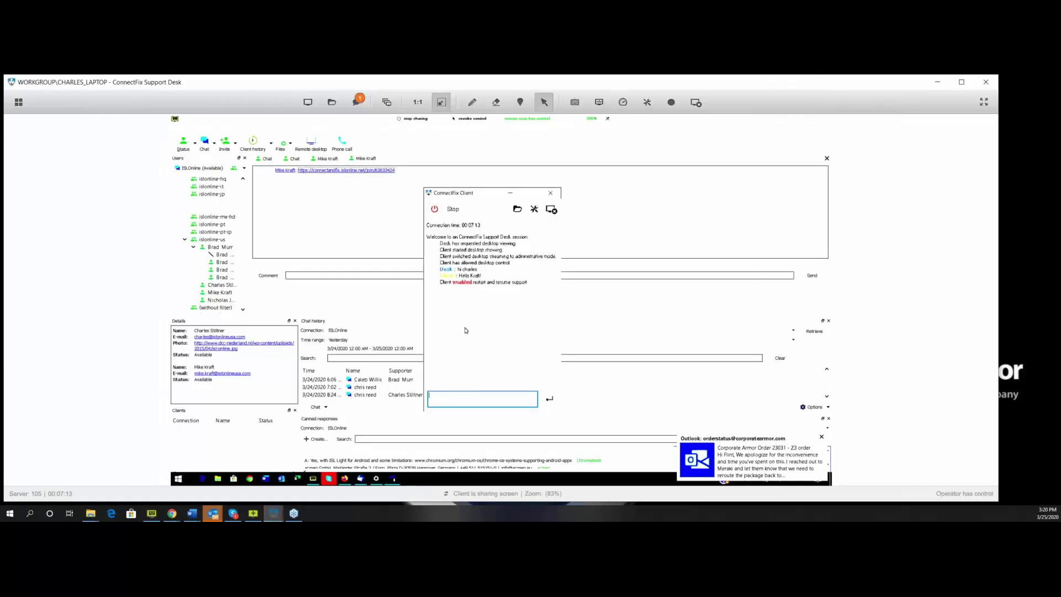
Set the screen sharing speed and quality to High Speed.
left_click(622, 102)
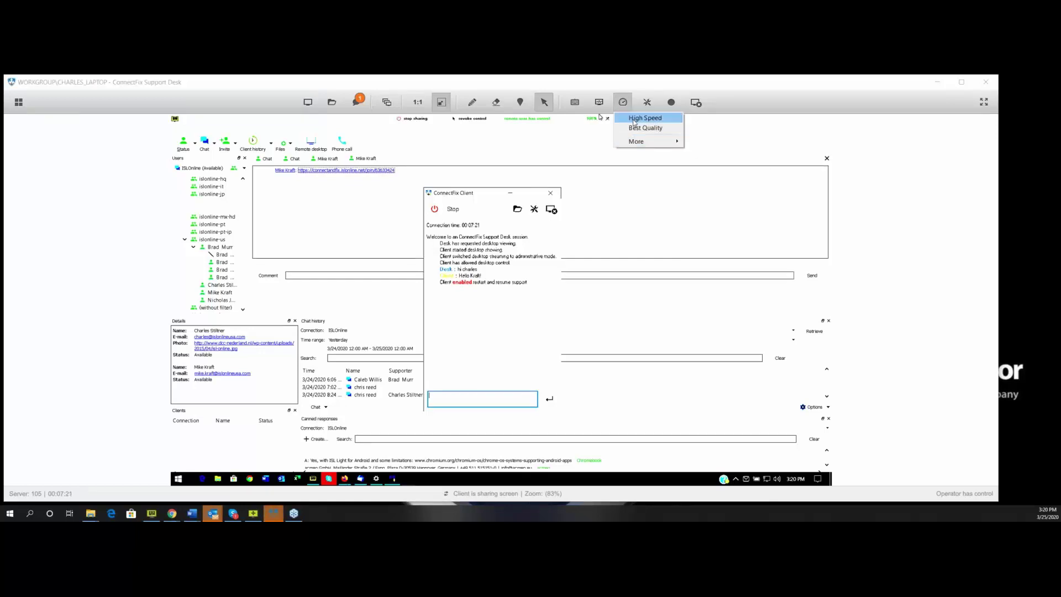
left_click(635, 120)
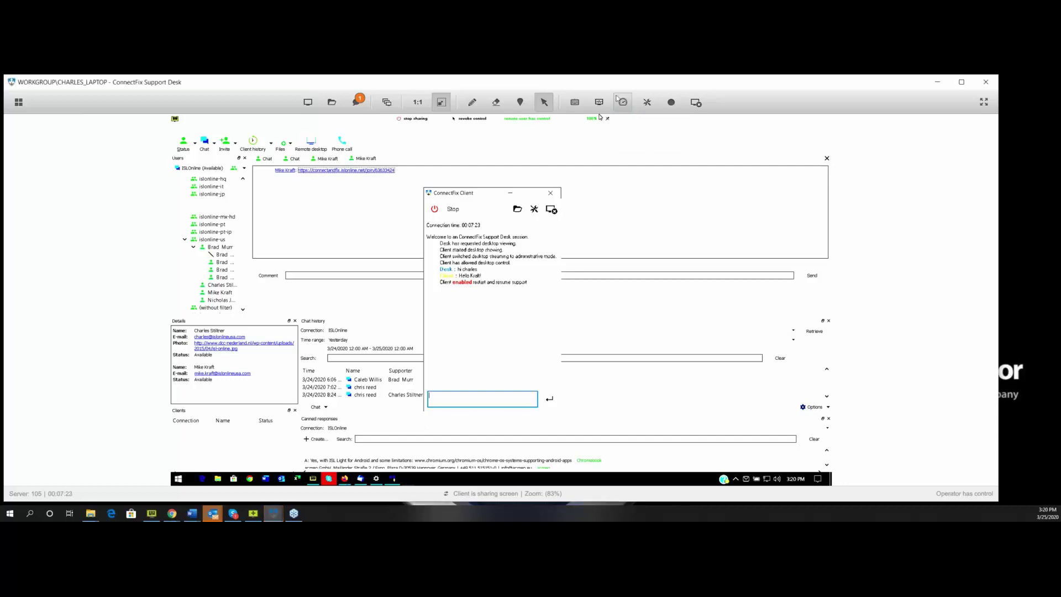
left_click(647, 102)
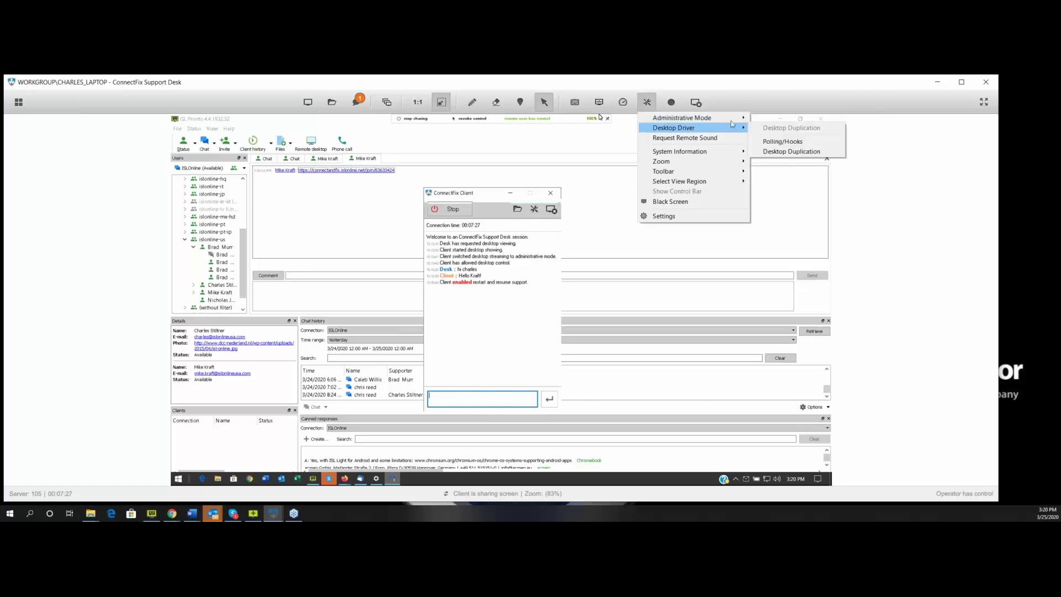
Look through Desktop Driver, Administrative Mode and Zoom, then choose Select View Region > Select Region.
mouse_move(743, 119)
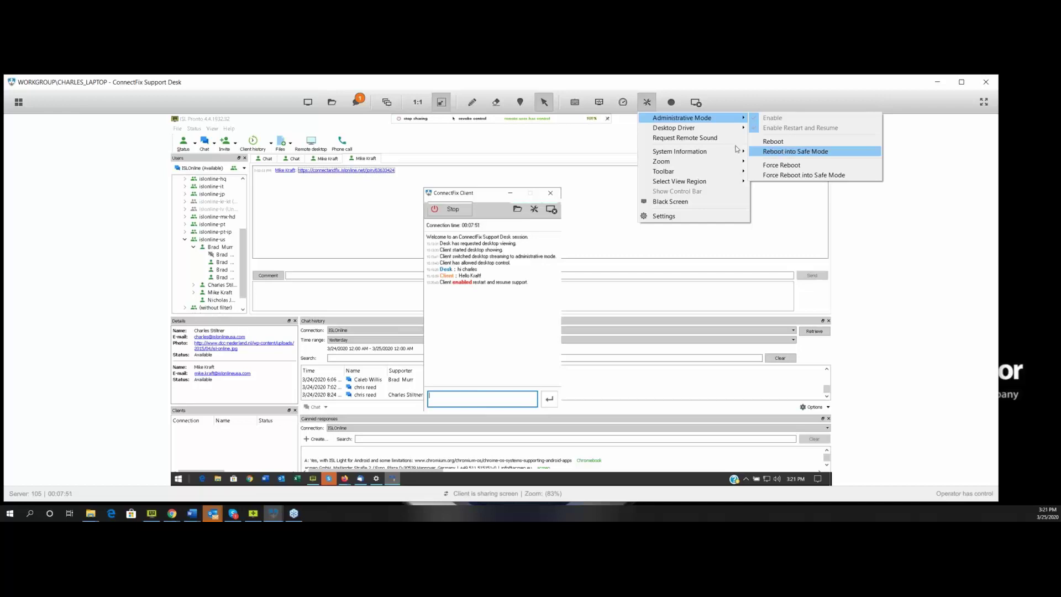
mouse_move(701, 164)
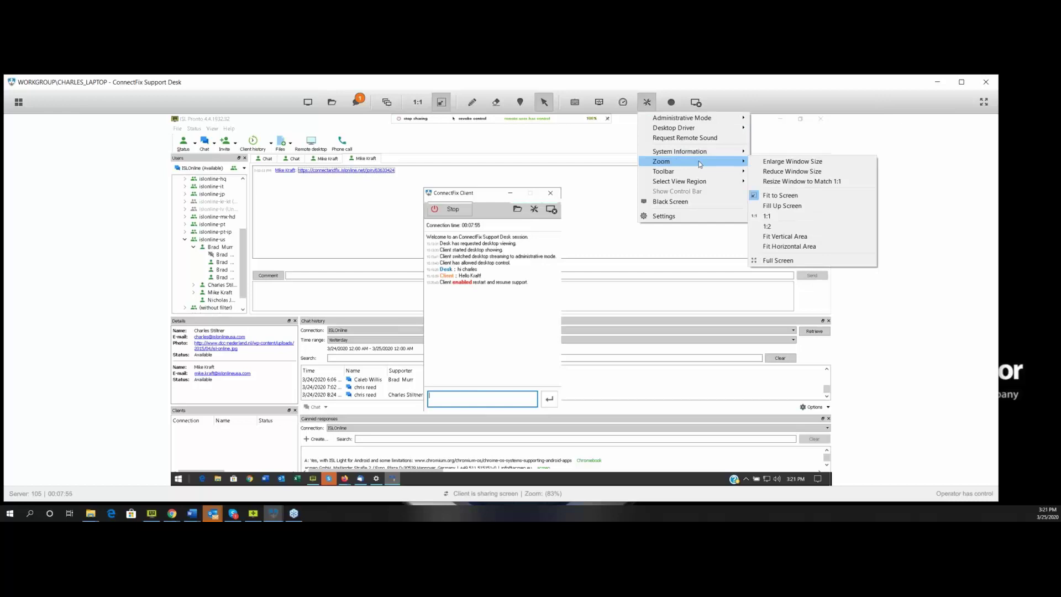
mouse_move(677, 182)
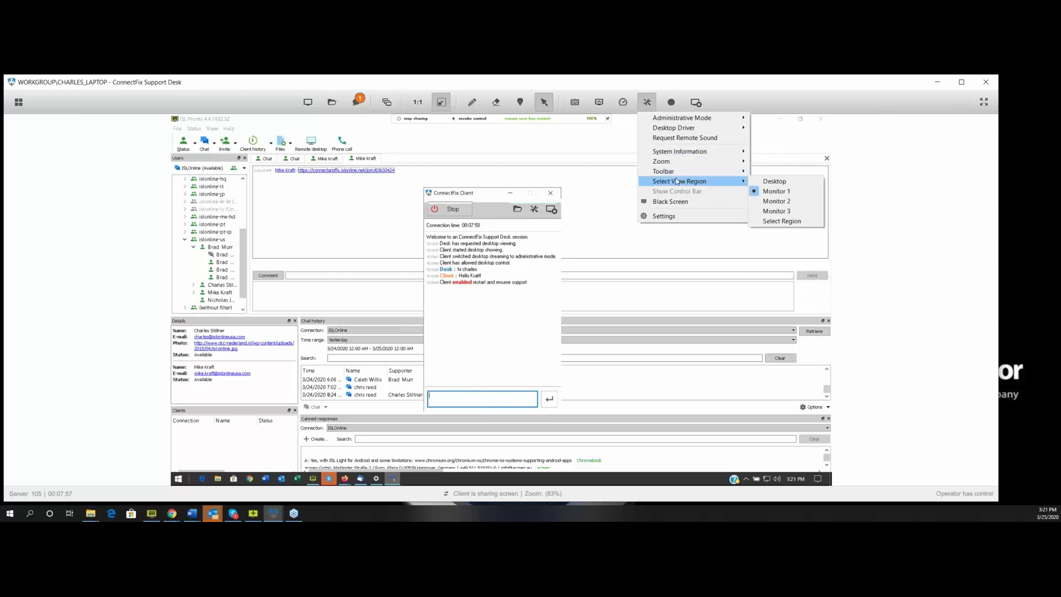
left_click(781, 221)
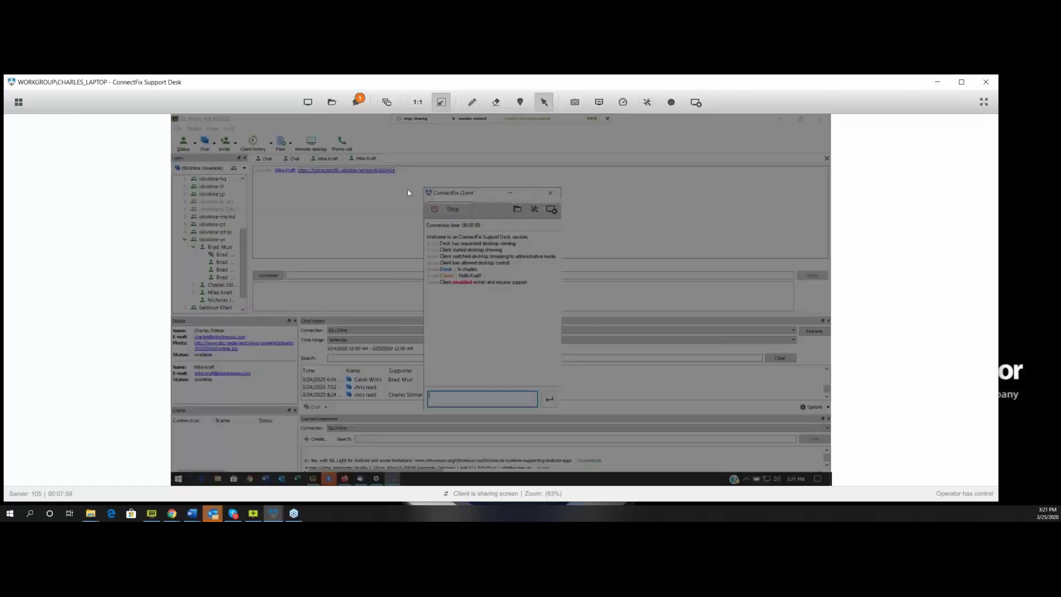
Zoom the view into the ConnectFix Client dialog, then fit the remote screen to the window.
left_click_drag(386, 197, 476, 308)
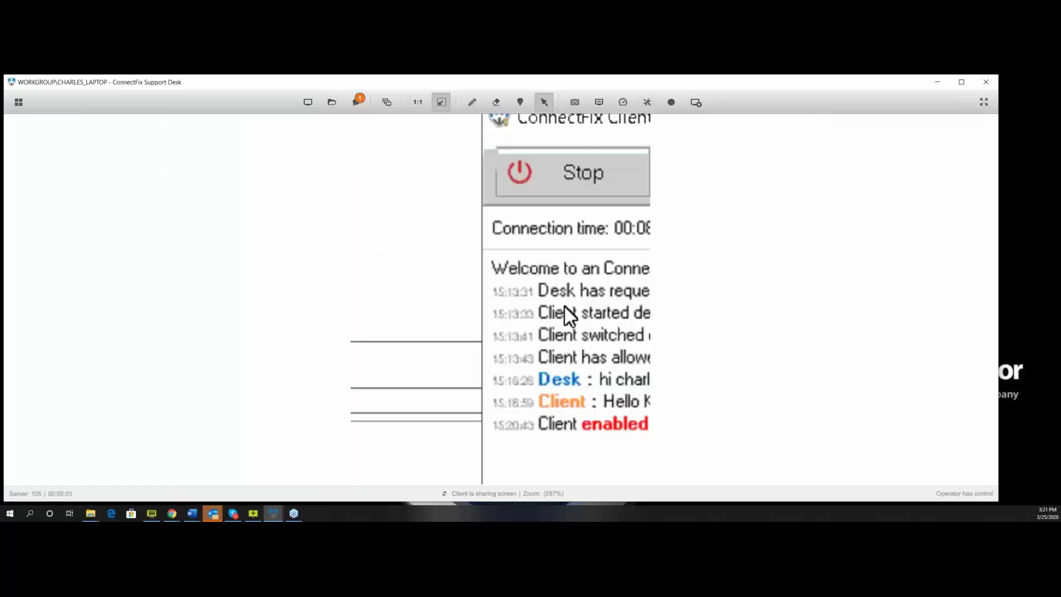
left_click(645, 105)
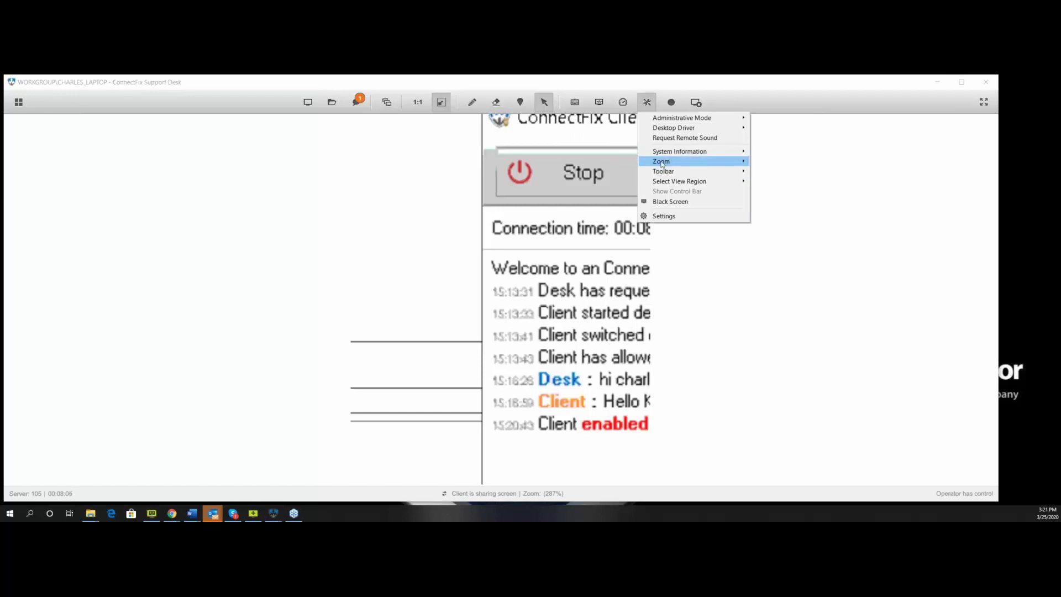
mouse_move(663, 163)
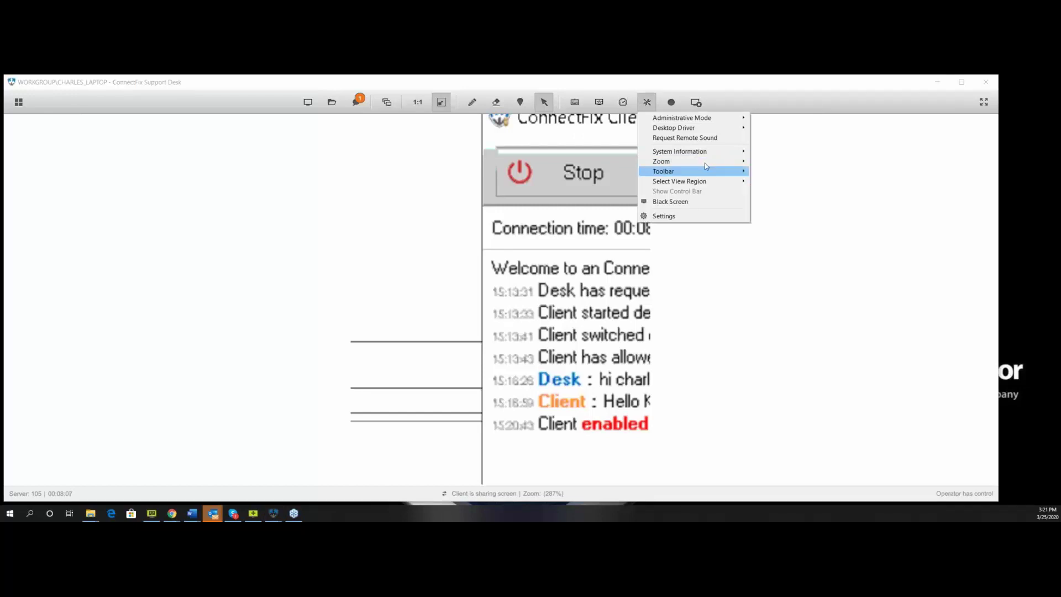
mouse_move(705, 162)
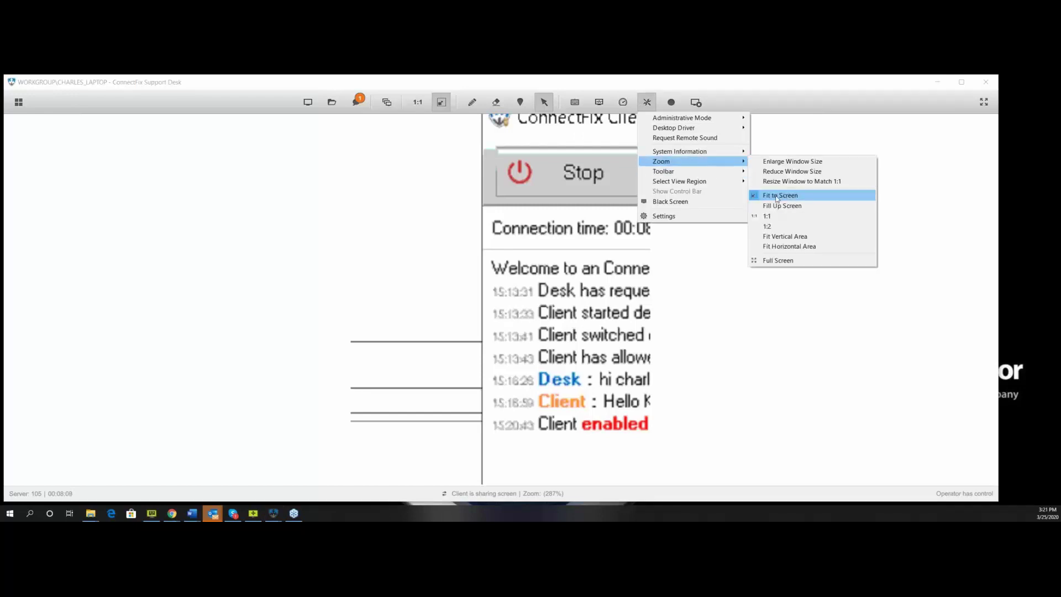
left_click(778, 196)
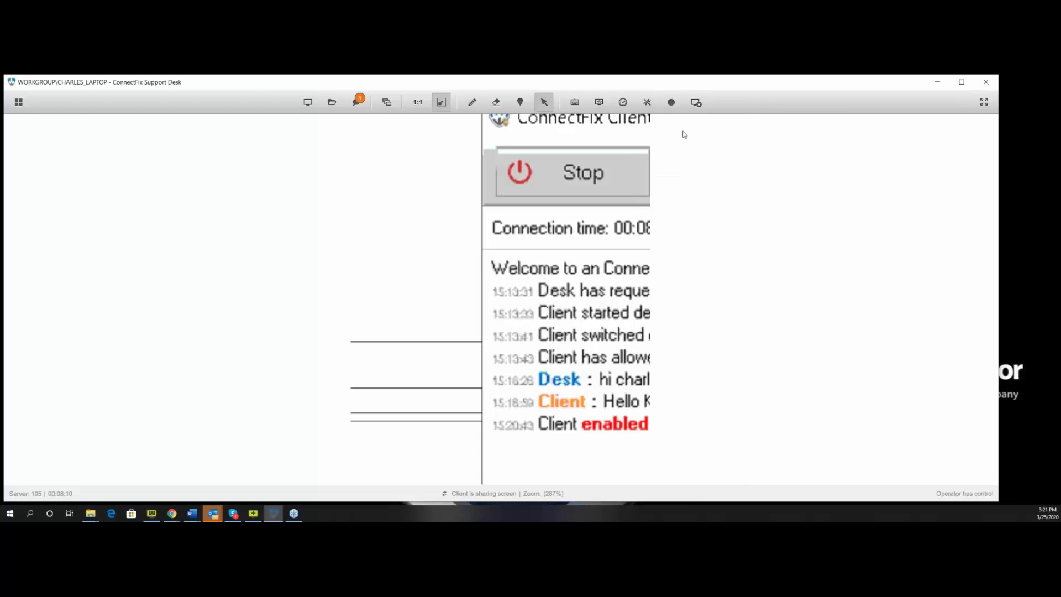
Set the remote screen zoom to actual 1:1 size (100%).
left_click(645, 102)
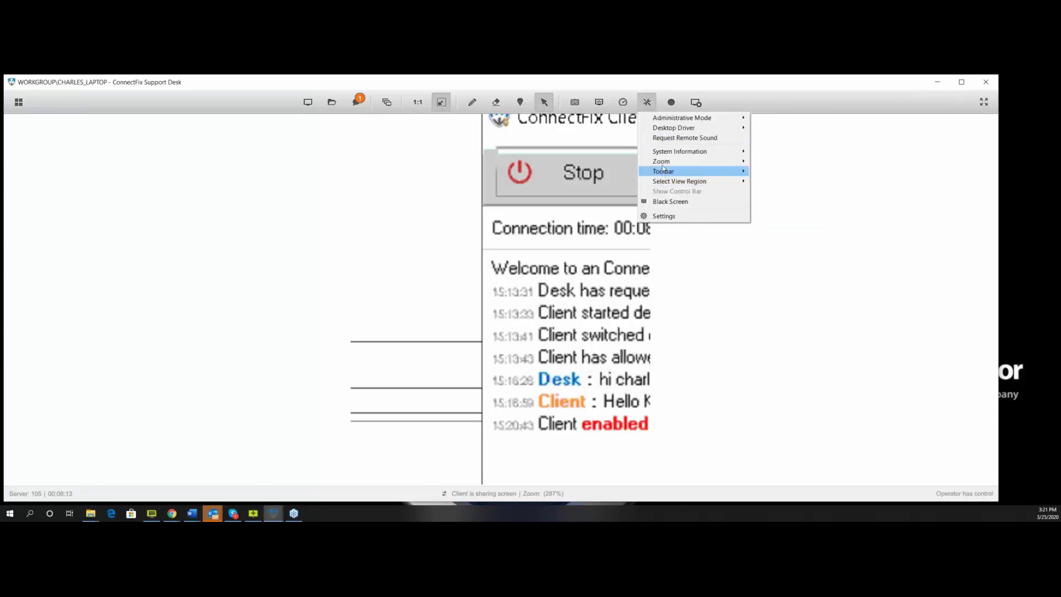
mouse_move(663, 164)
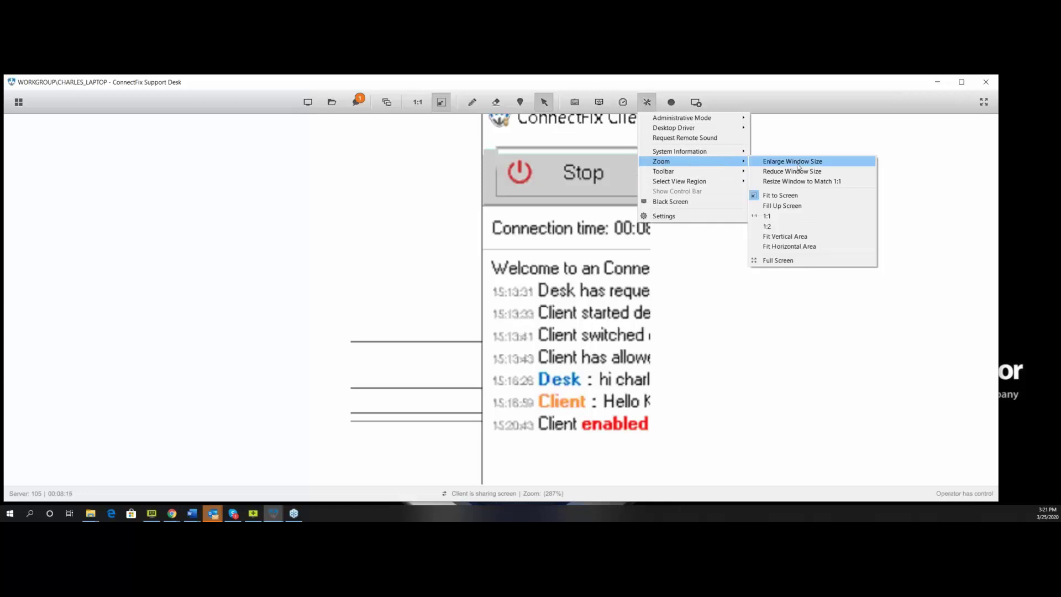
left_click(780, 218)
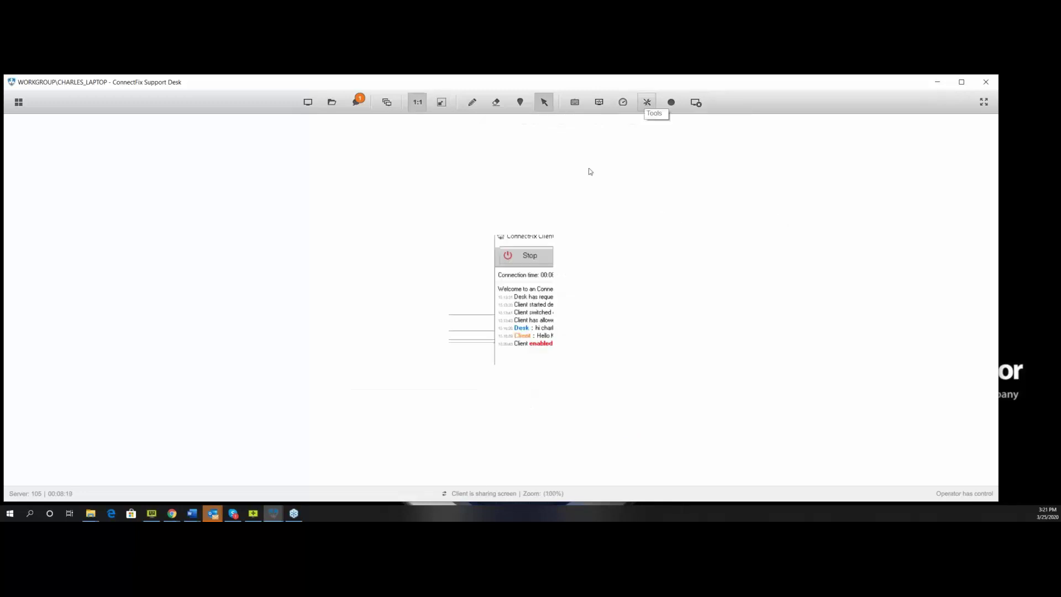
left_click(647, 103)
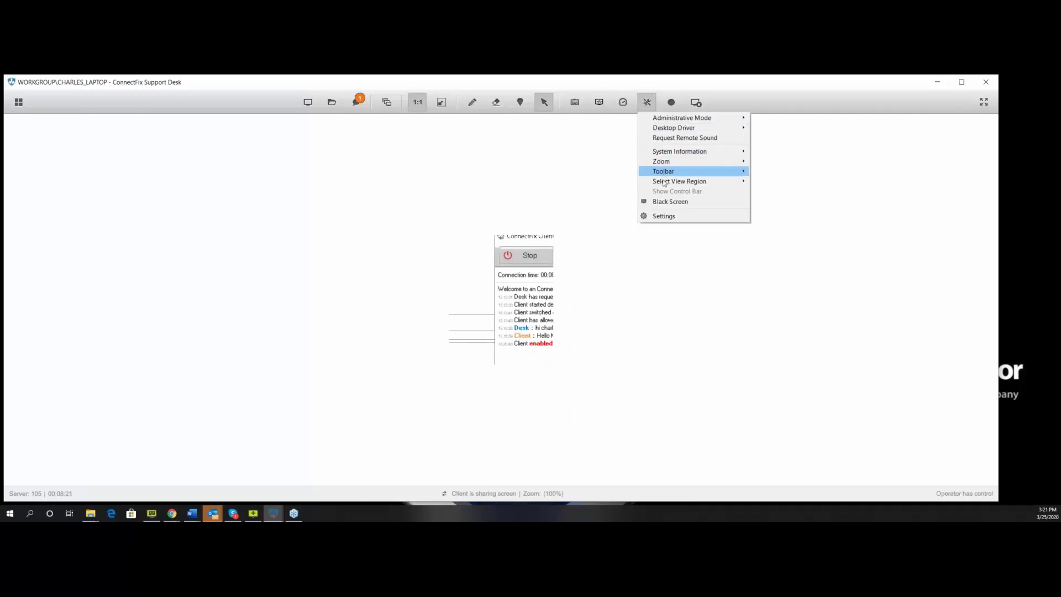
mouse_move(665, 176)
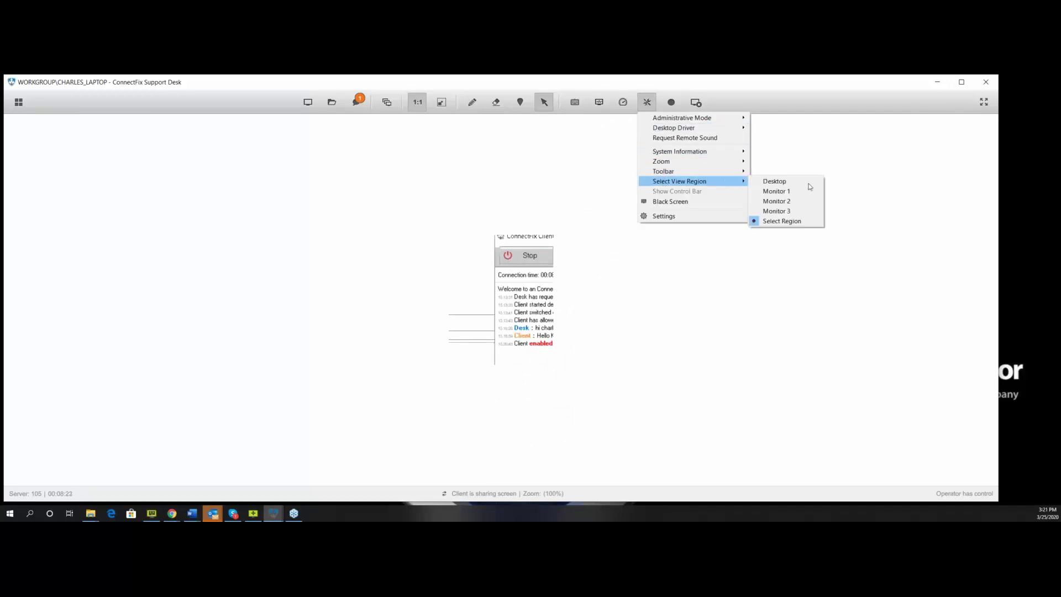
Show the client's Monitor 2 using Select View Region > Monitor 2.
left_click(776, 202)
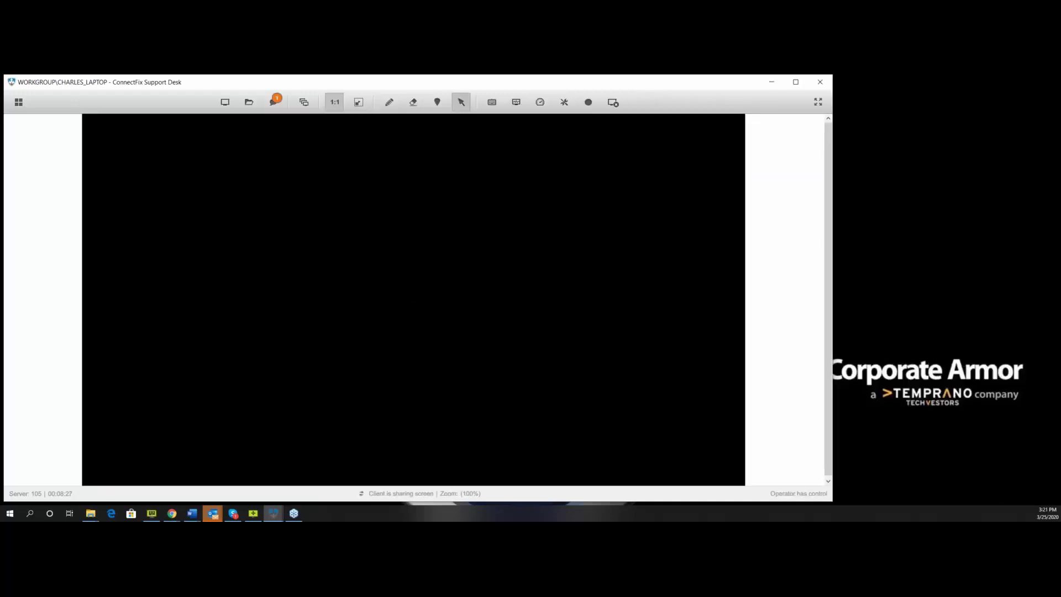
left_click(564, 103)
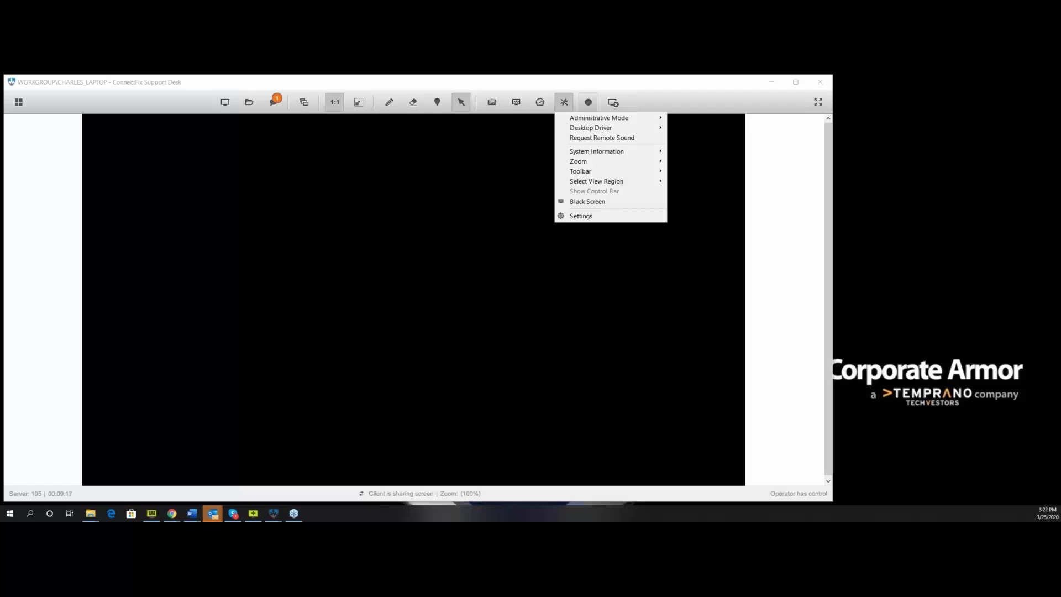
End the support session, confirming with Yes, and open the desk's Settings overview.
left_click(615, 106)
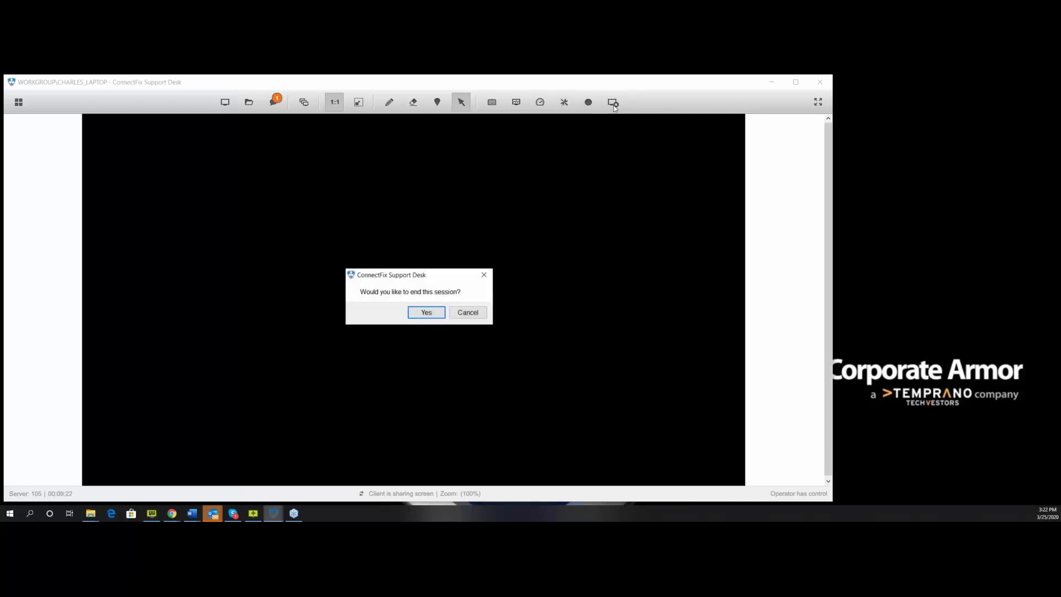
left_click(439, 314)
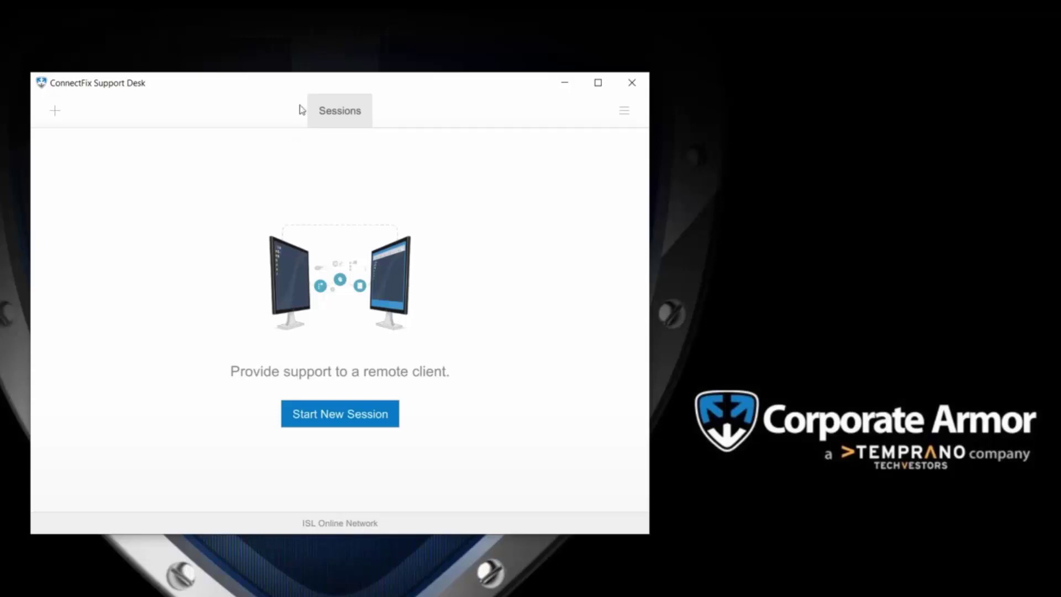
left_click(611, 117)
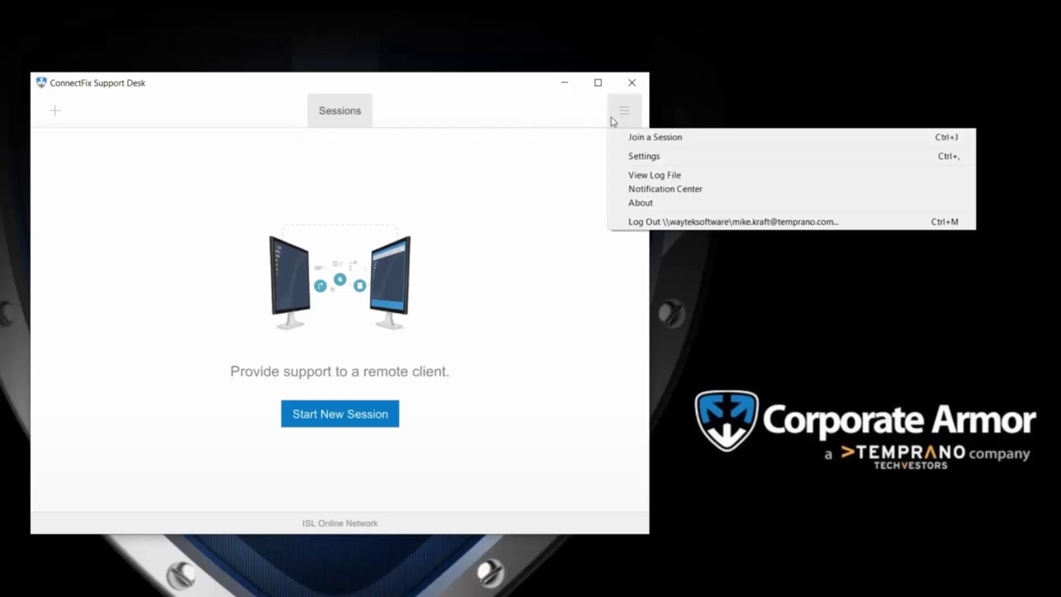
left_click(642, 157)
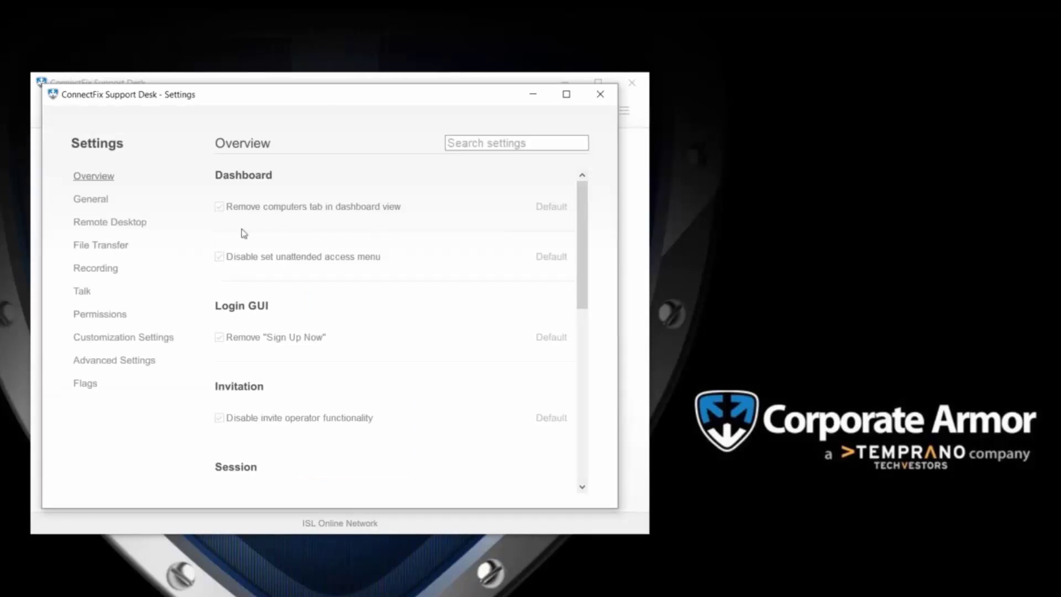
Review the General and Remote Desktop settings, toggling the leave-background-while-sharing option.
left_click(91, 200)
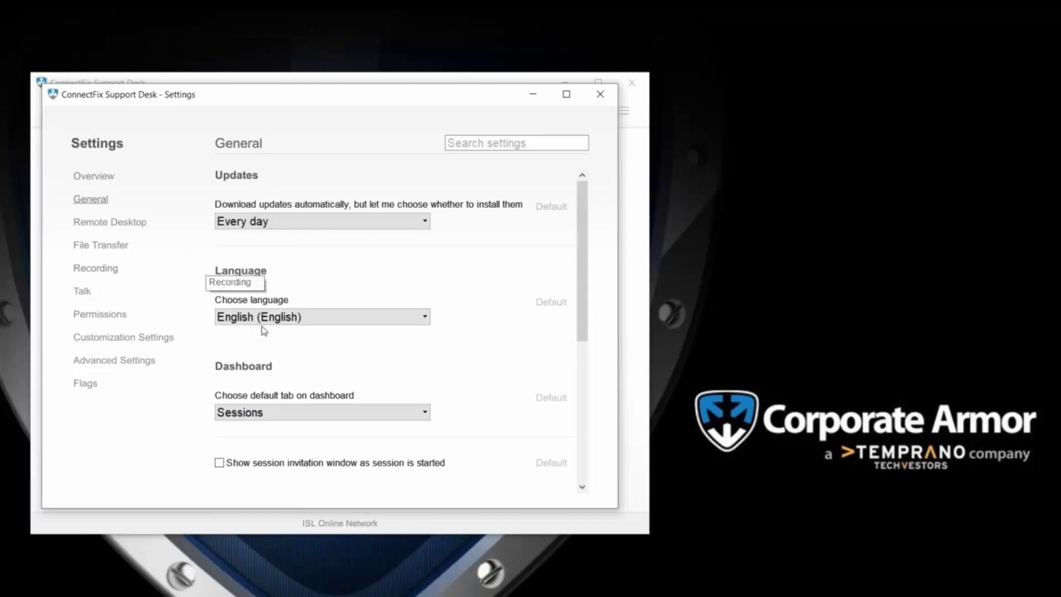
left_click(100, 223)
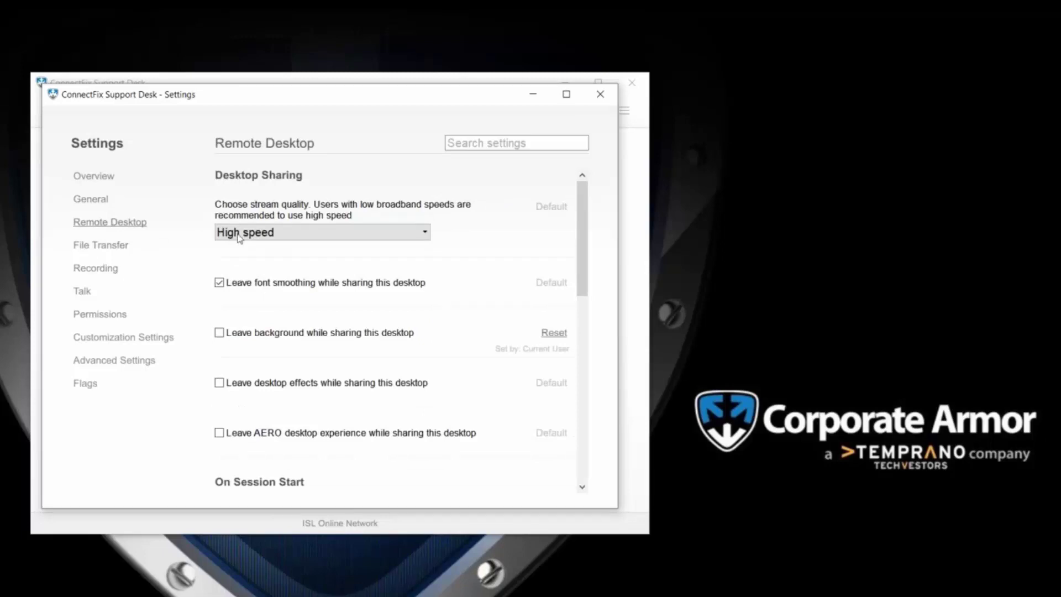
left_click(220, 333)
scroll(221, 339, "down", 2)
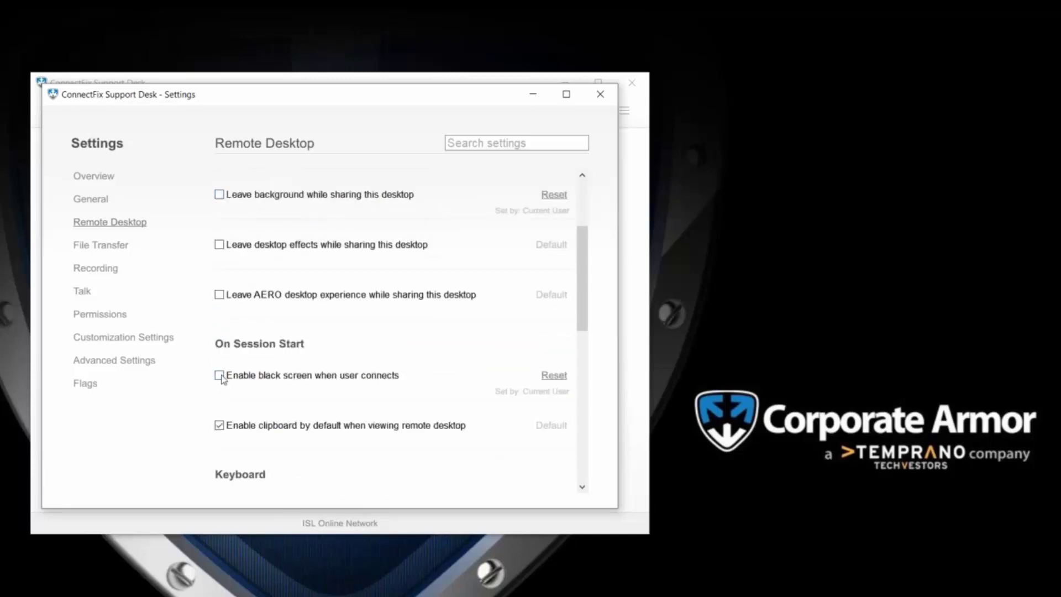
scroll(221, 379, "down", 3)
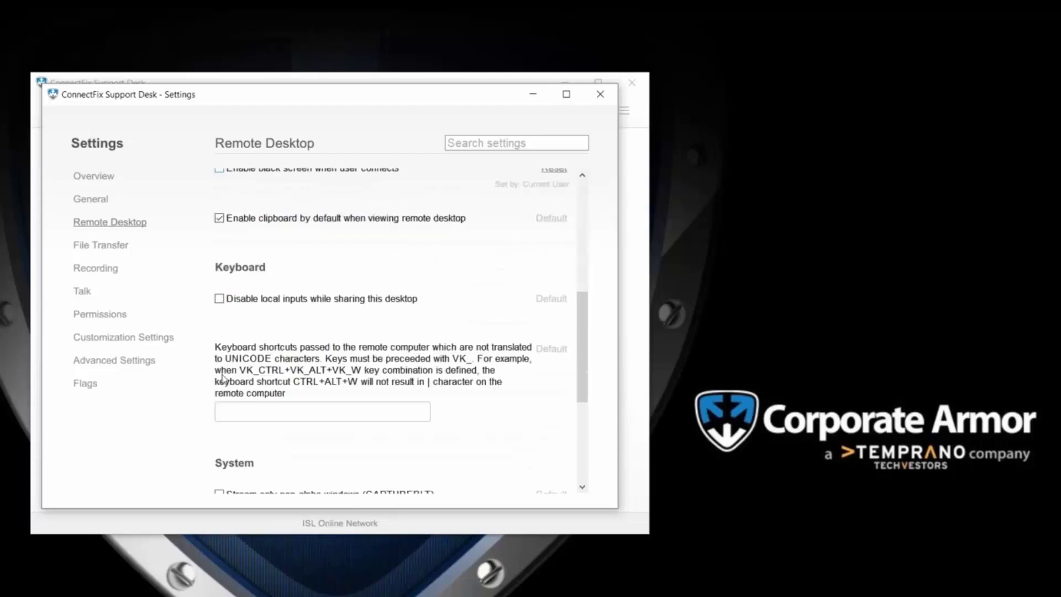
Check File Transfer, Recording (keep Don't start recording) and Customization Settings, then close Settings.
left_click(100, 247)
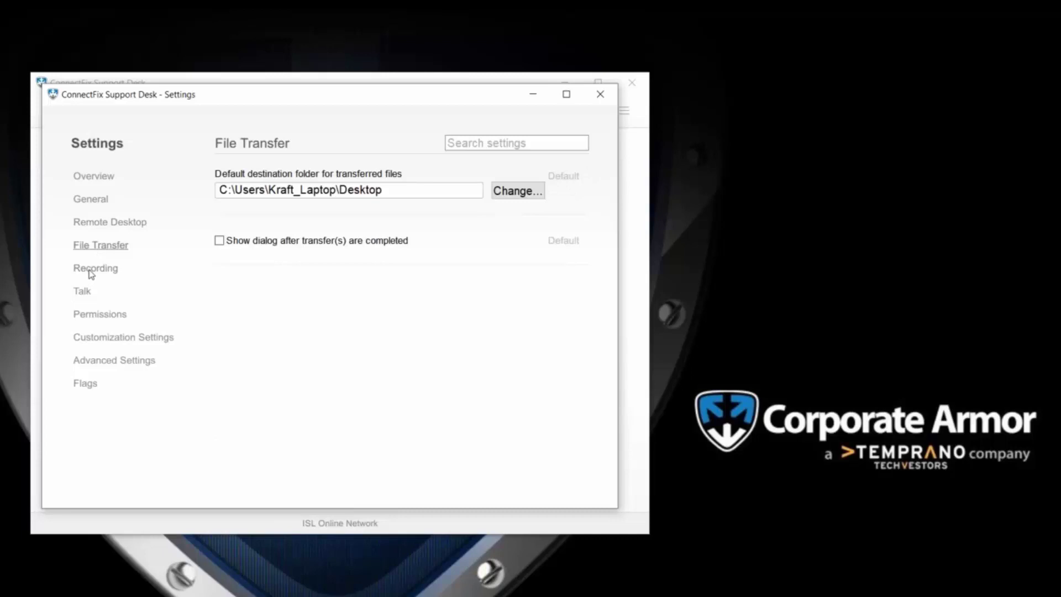
left_click(91, 271)
left_click(260, 425)
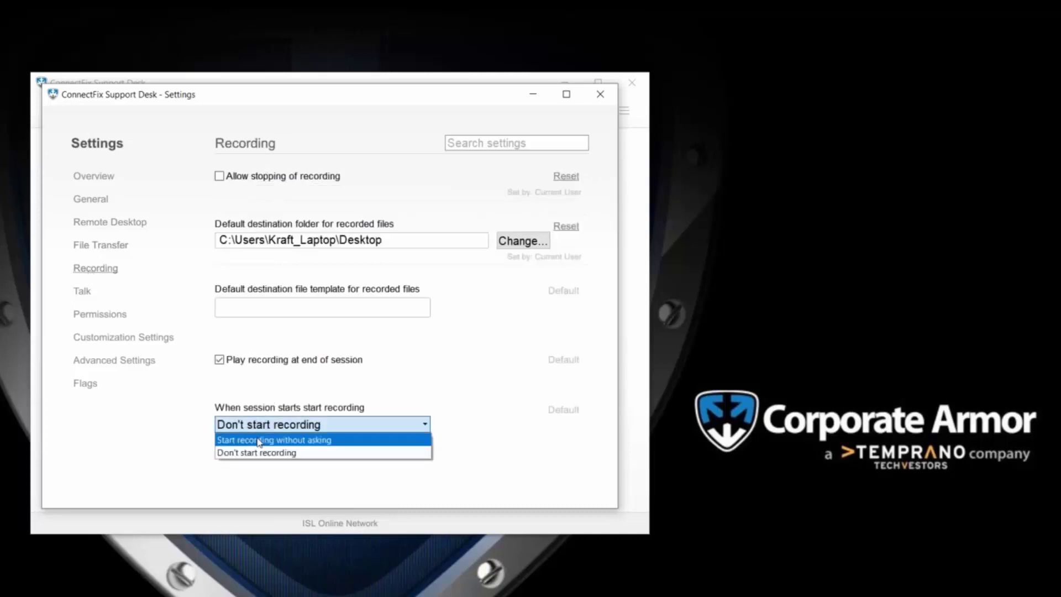
left_click(164, 436)
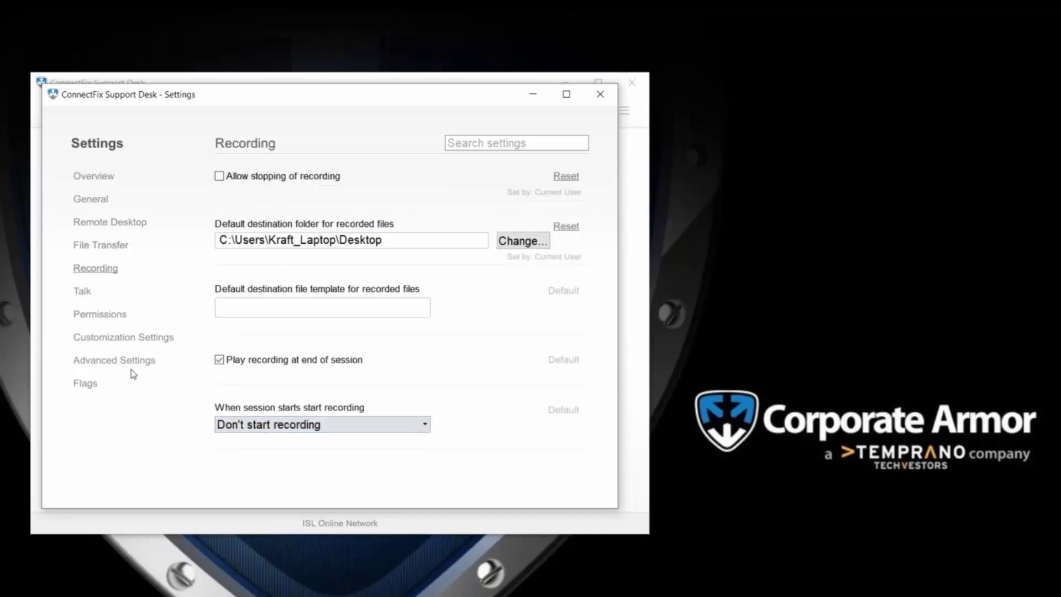
left_click(100, 339)
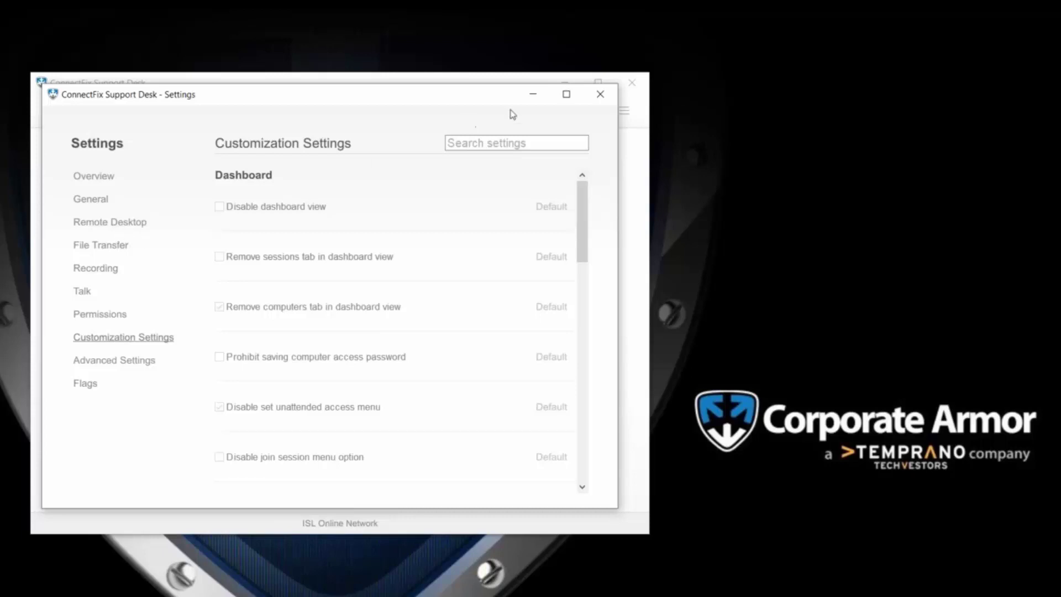
left_click(601, 98)
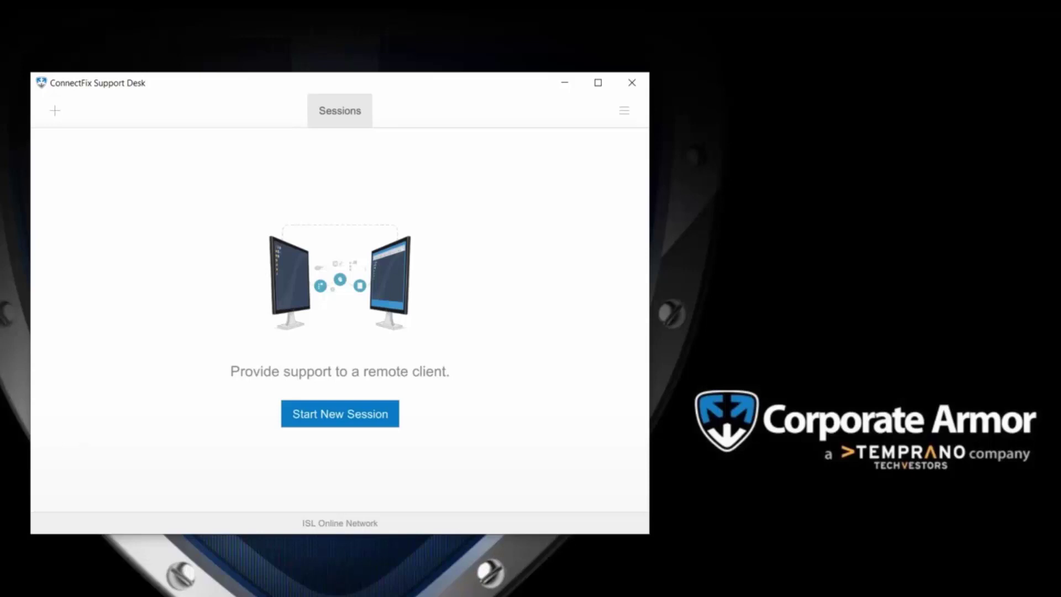
In the Connect & Fix portal, delete the active session, reload the list, then open Join a Session.
left_click(57, 596)
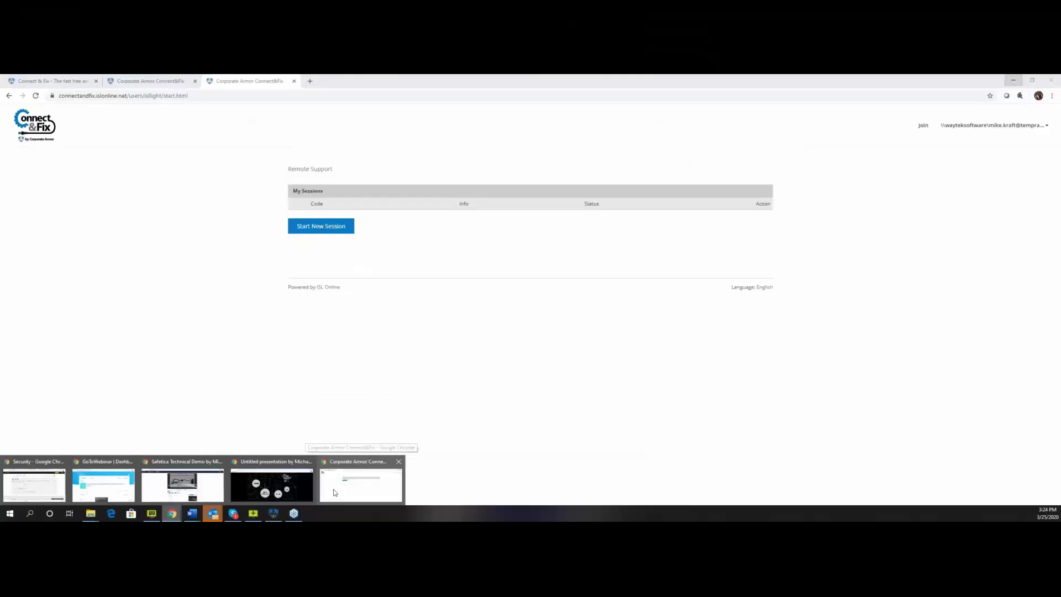
left_click(92, 585)
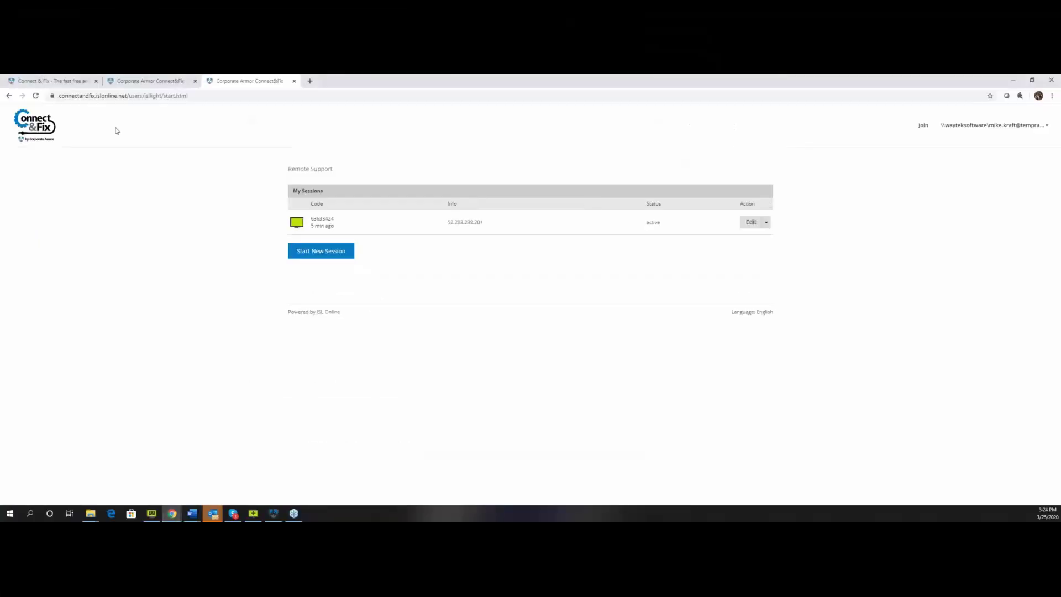
left_click(766, 223)
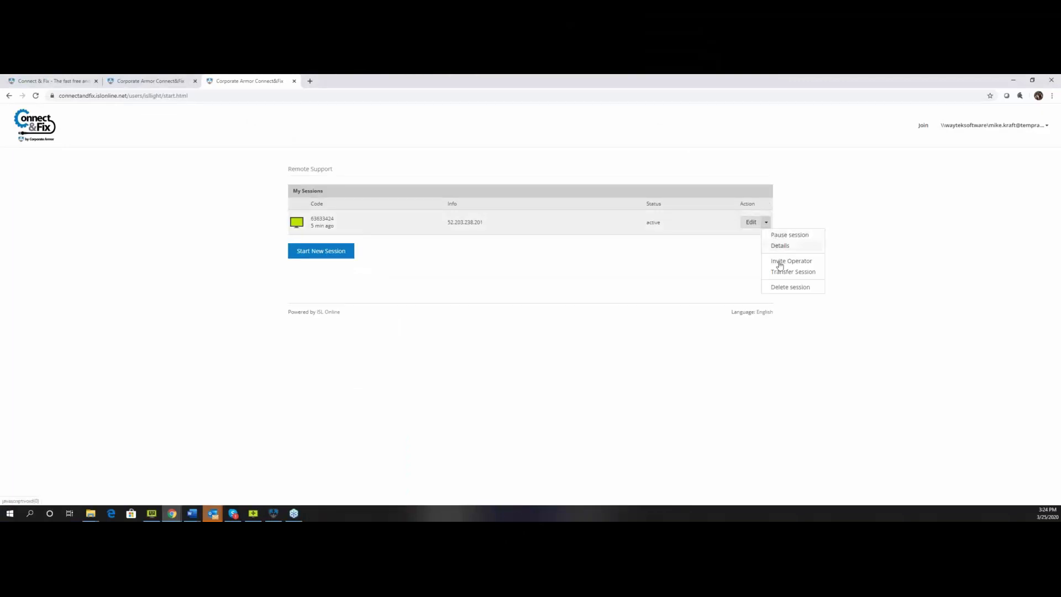
left_click(789, 288)
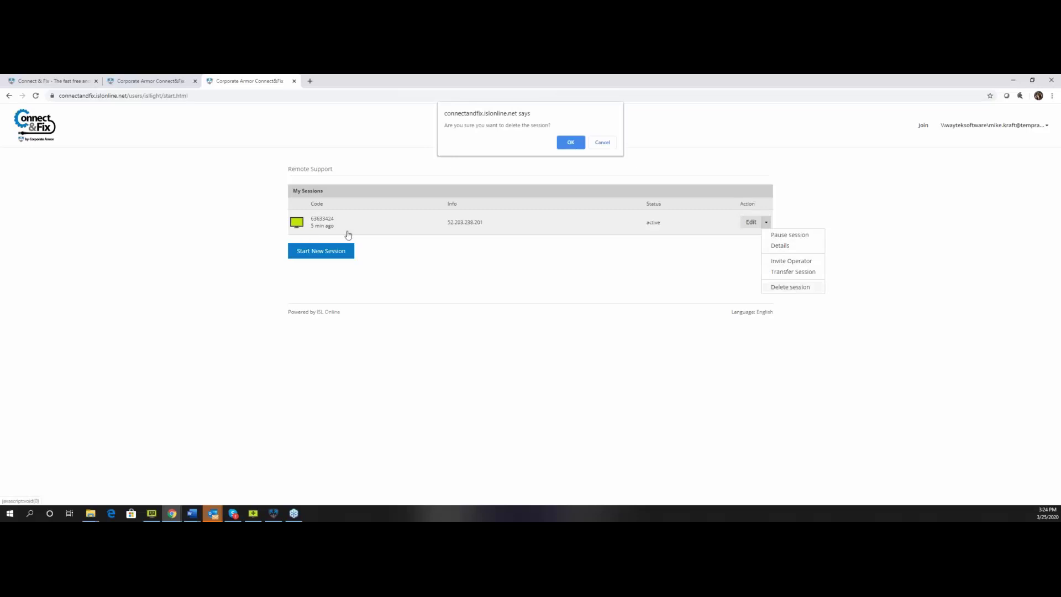
left_click(569, 143)
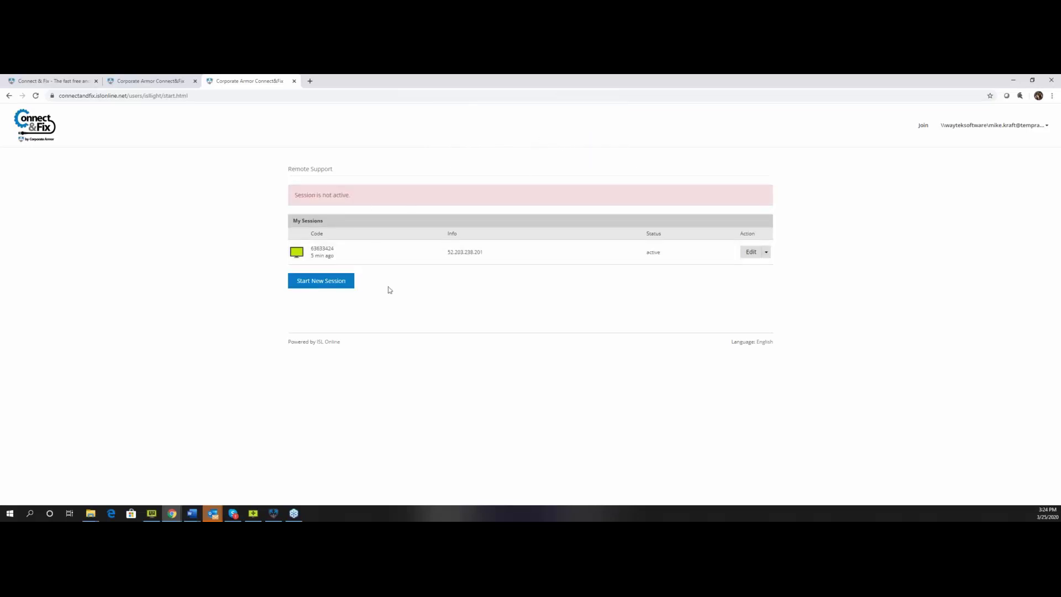
left_click(35, 95)
left_click(143, 82)
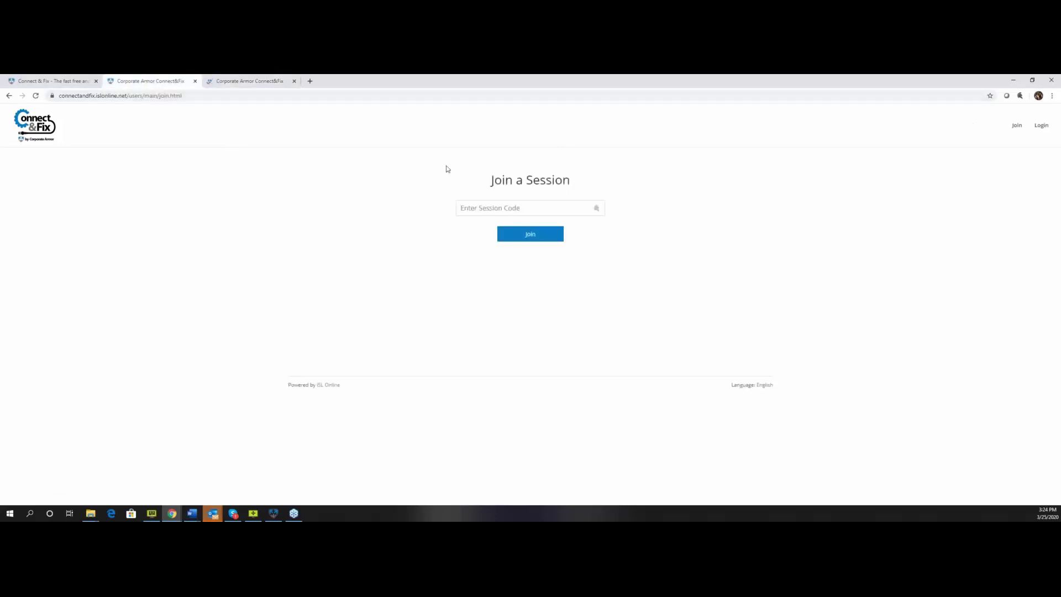
Go from Join a Session back to the empty My Sessions list and open the account dropdown.
left_click(479, 206)
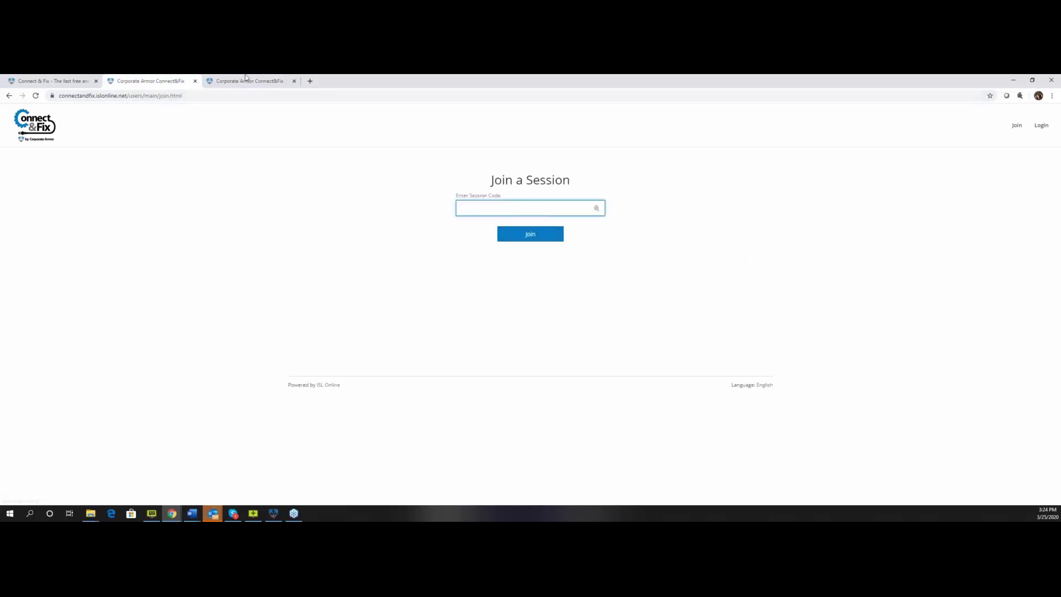
left_click(246, 78)
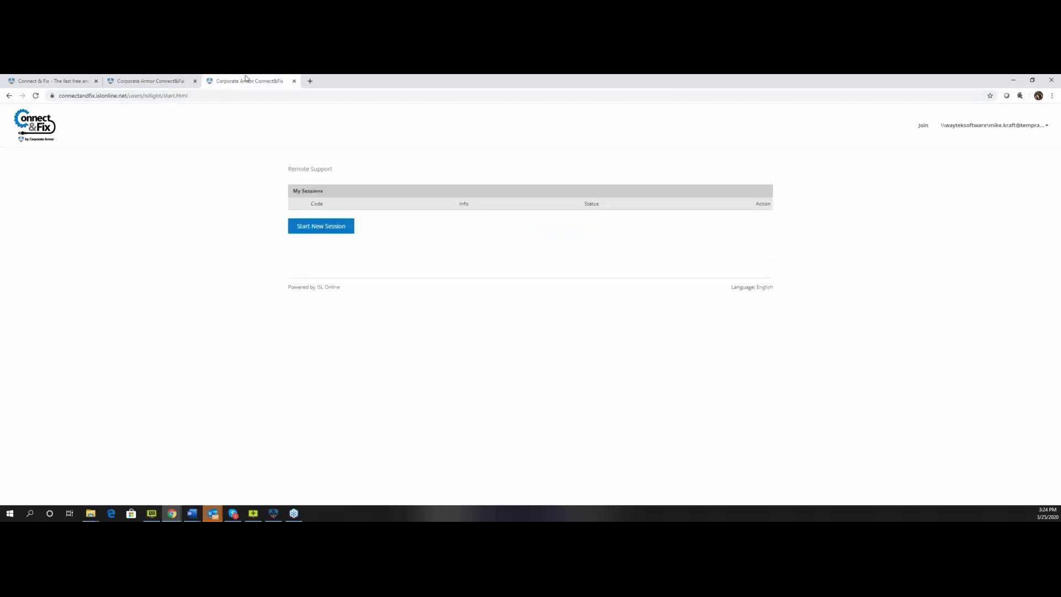
left_click(164, 81)
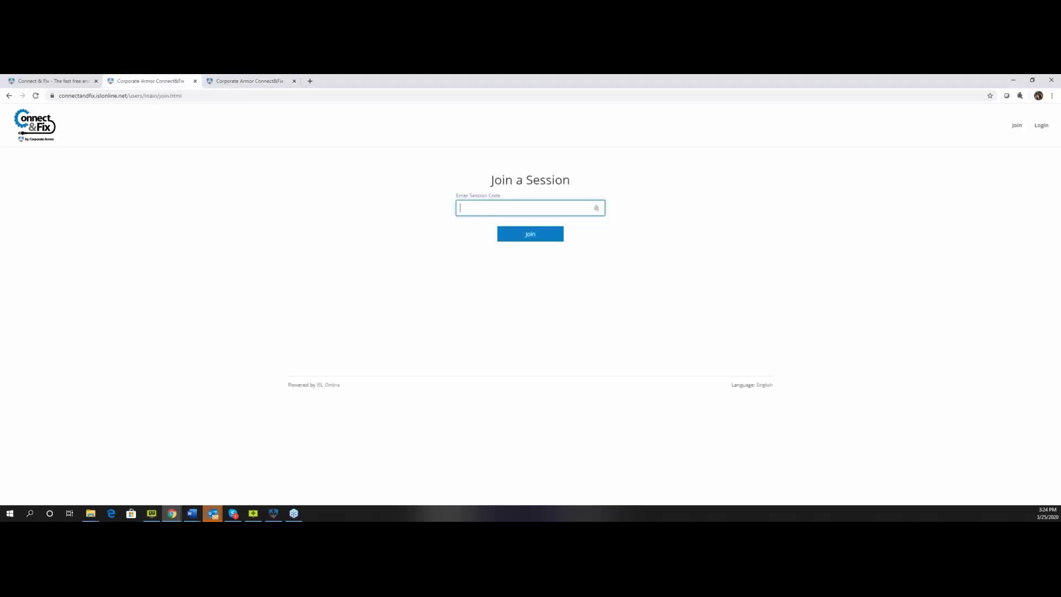
left_click(1042, 132)
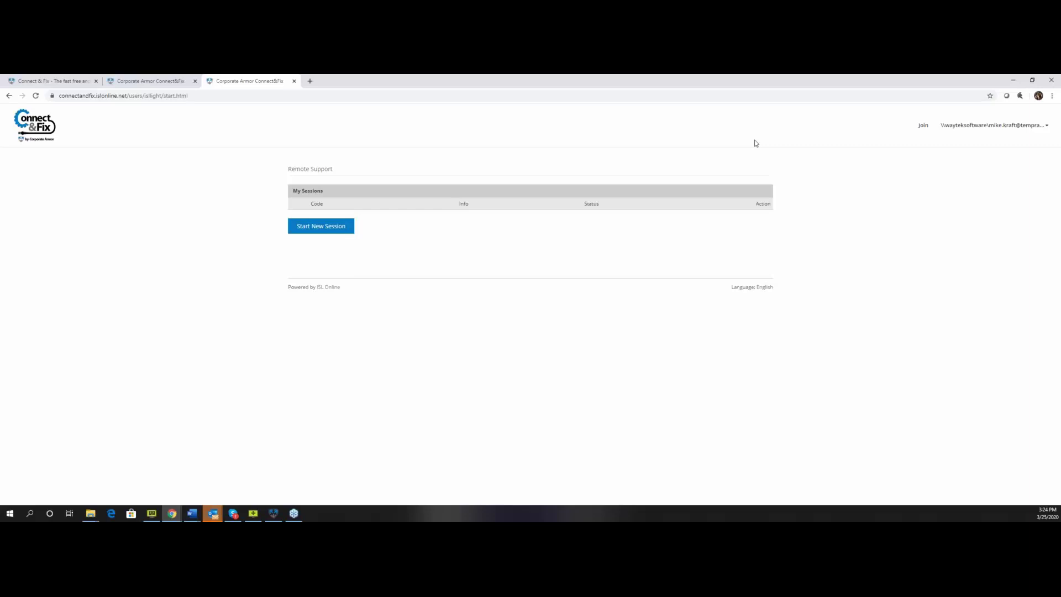
left_click(1042, 127)
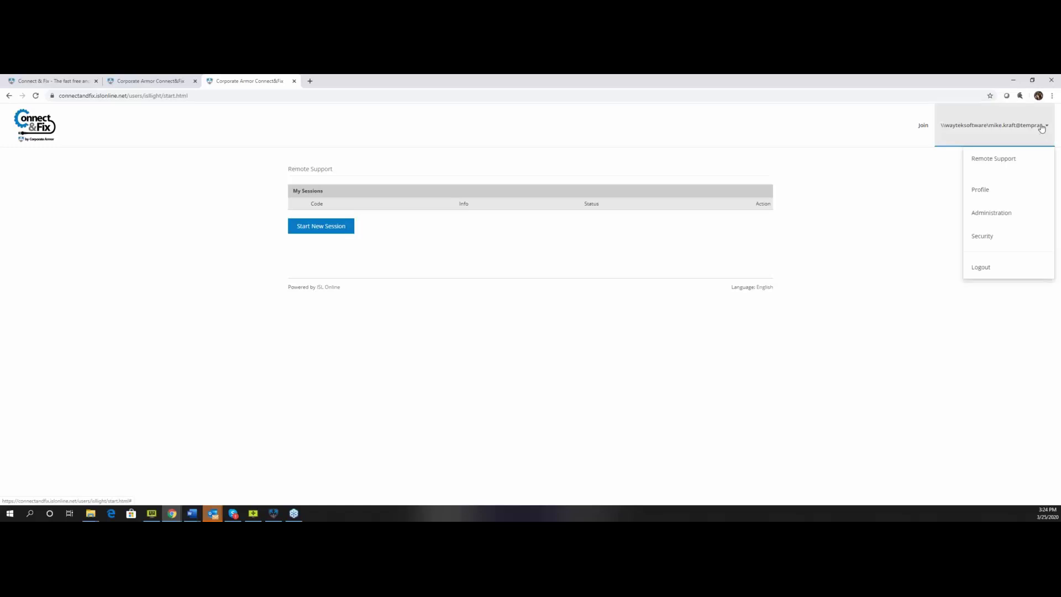
Review Sign-in & Security and 2-Step Verification, then open Corporate Armor's Connect & Fix page.
left_click(989, 240)
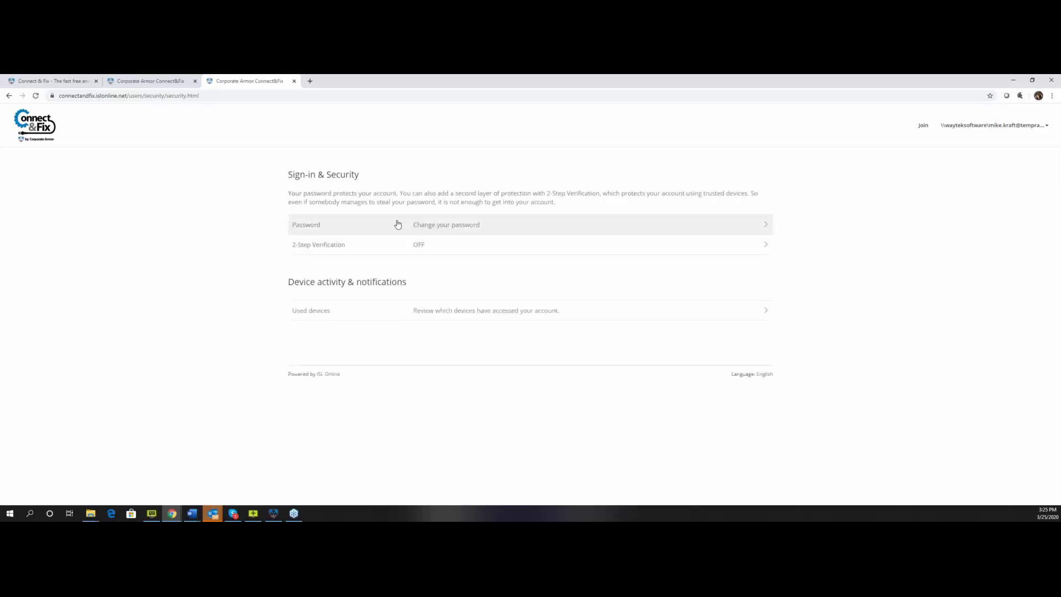
left_click(405, 251)
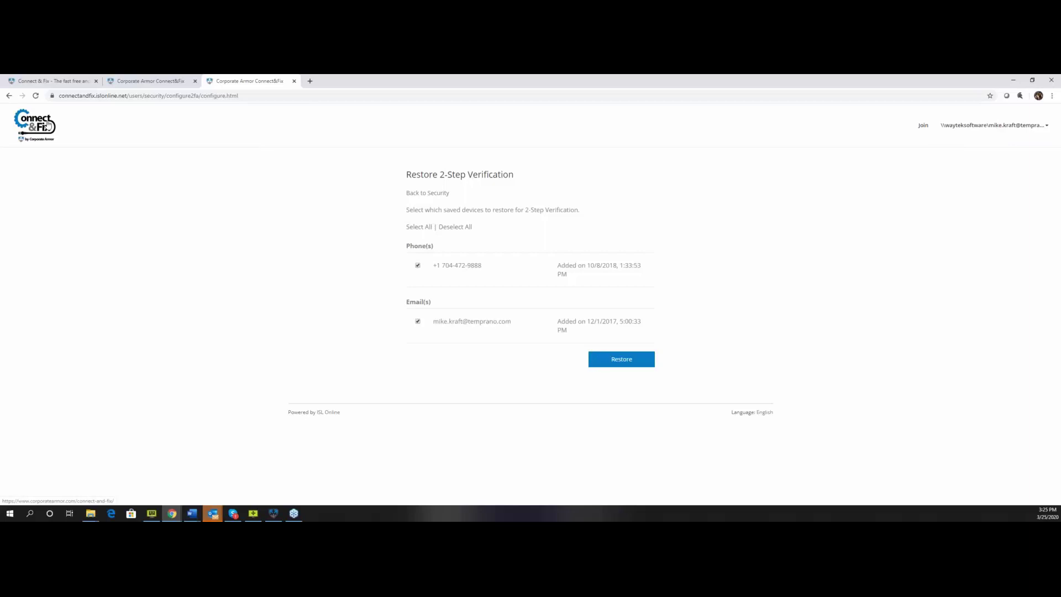
left_click(48, 125)
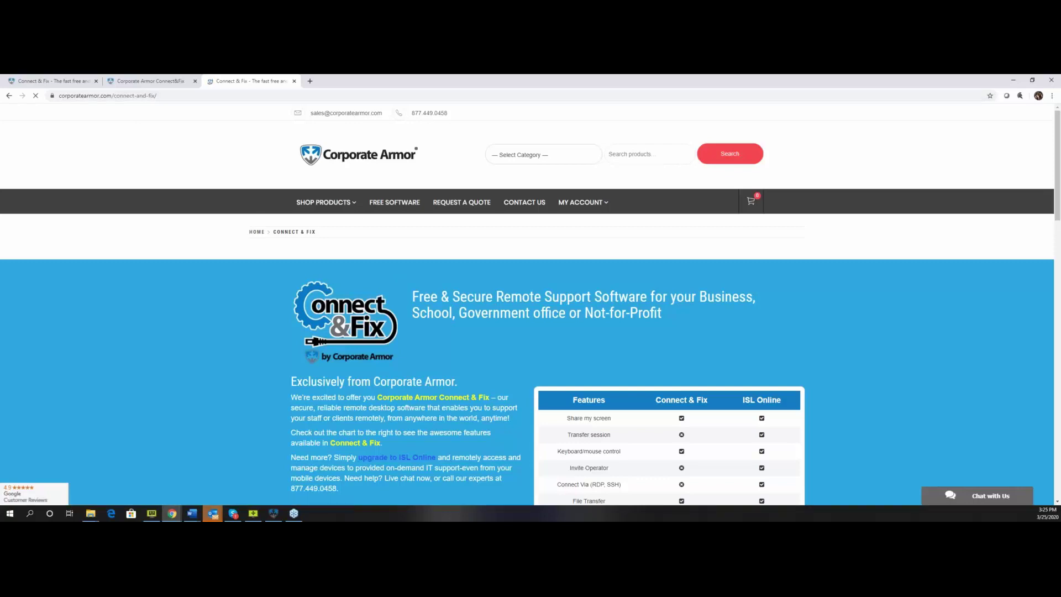
Scroll down to the empty Signup now form and the Connect & Fix vs ISL Online table.
scroll(506, 301, "down", 1)
scroll(505, 302, "down", 6)
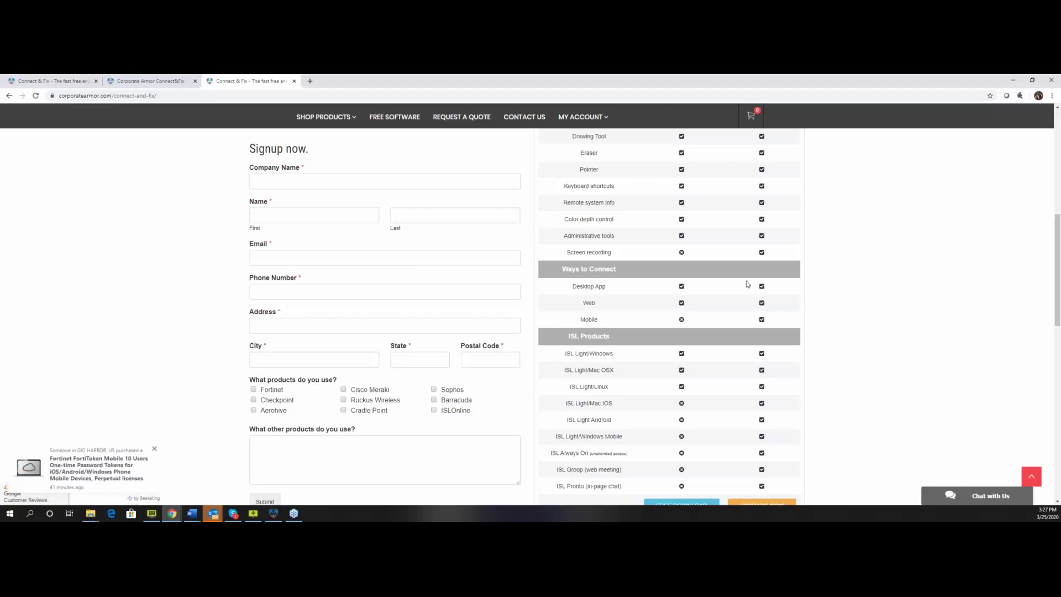
Scroll the feature comparison table, highlighting the Screen recording label, down to the FREE DOWNLOAD and UPGRADE NOW buttons.
scroll(760, 282, "up", 3)
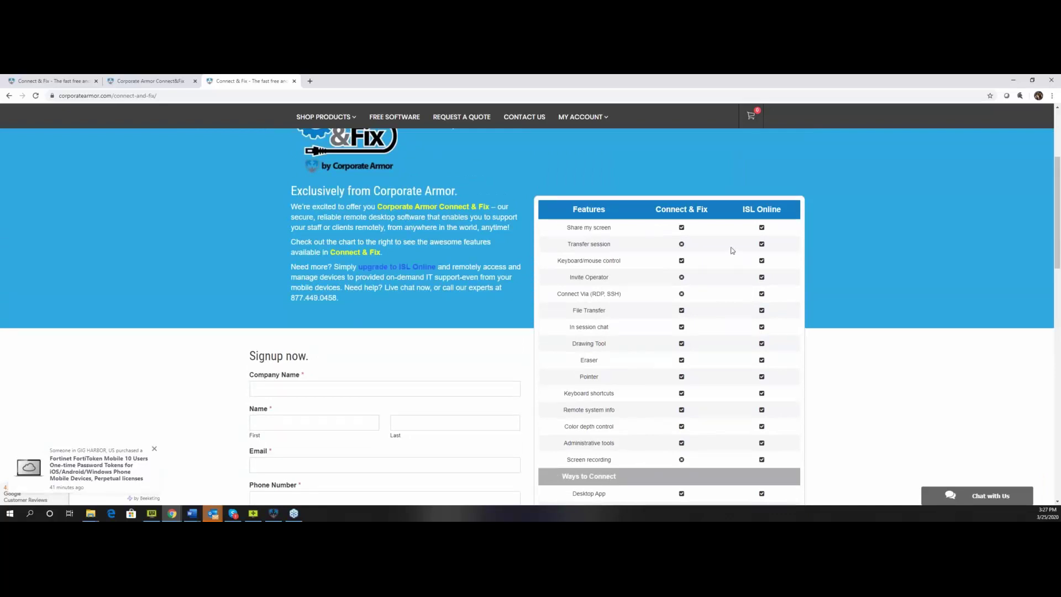
scroll(732, 251, "down", 1)
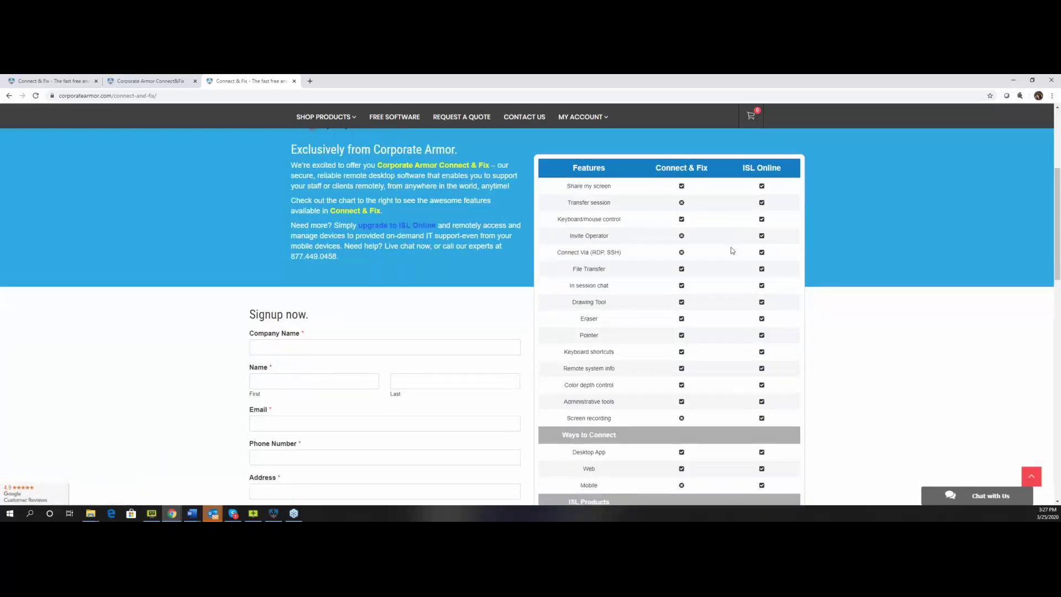
scroll(732, 250, "down", 1)
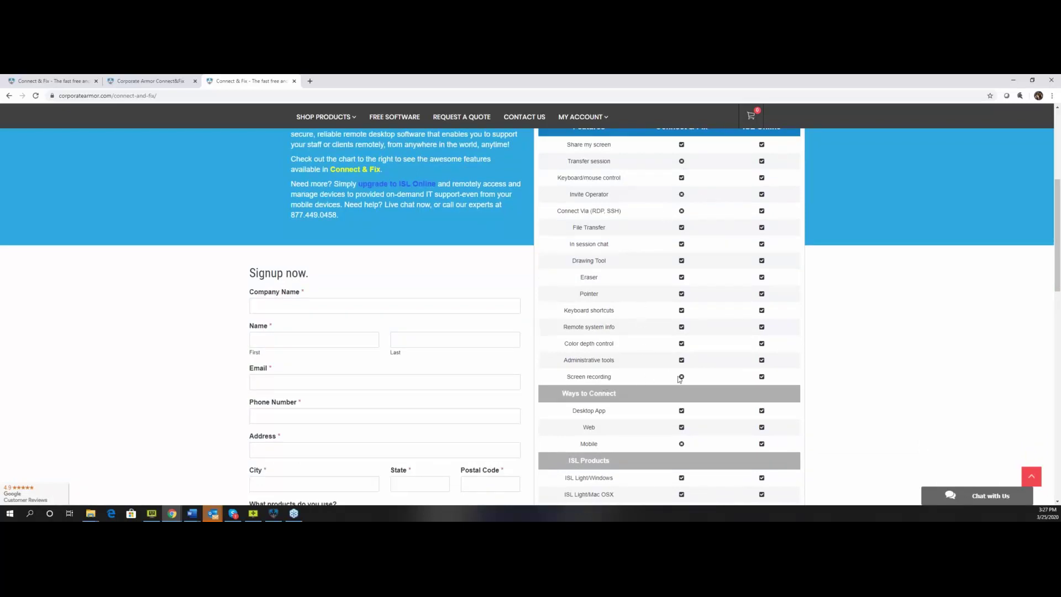
left_click_drag(583, 376, 686, 377)
scroll(721, 308, "down", 5)
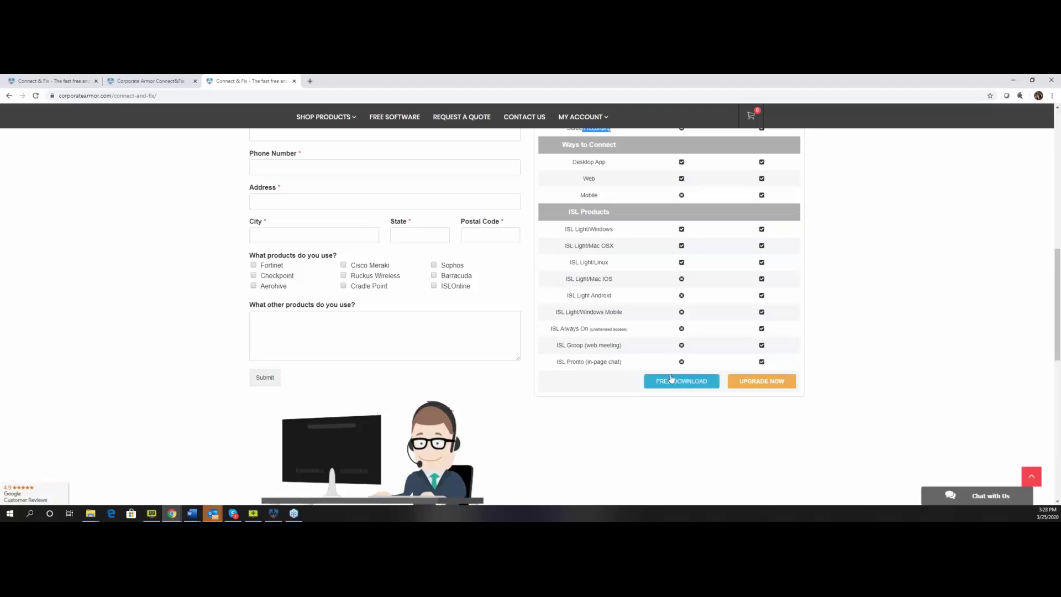
scroll(475, 293, "up", 2)
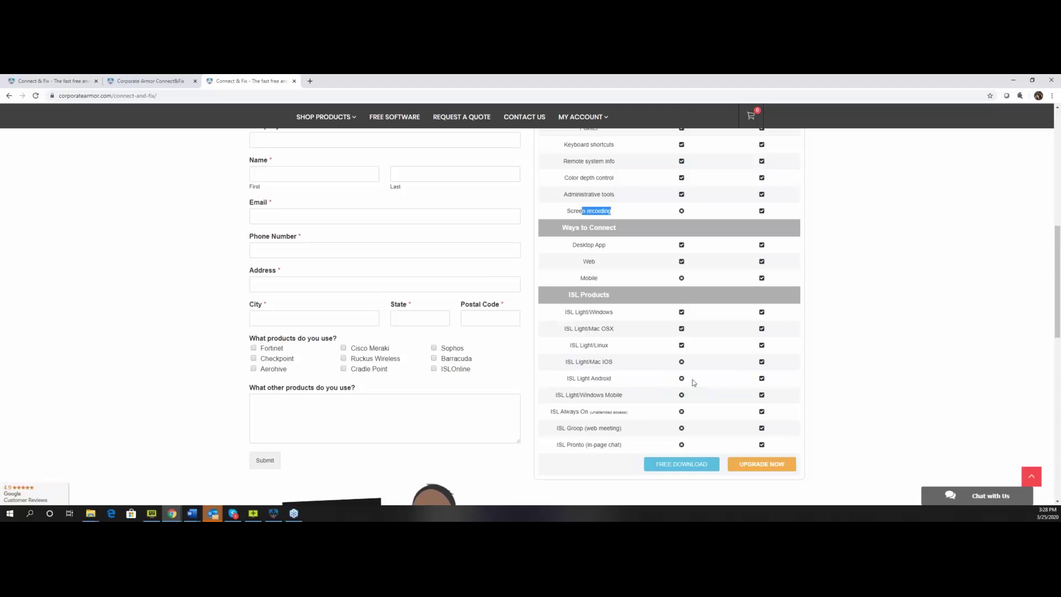
scroll(694, 382, "down", 2)
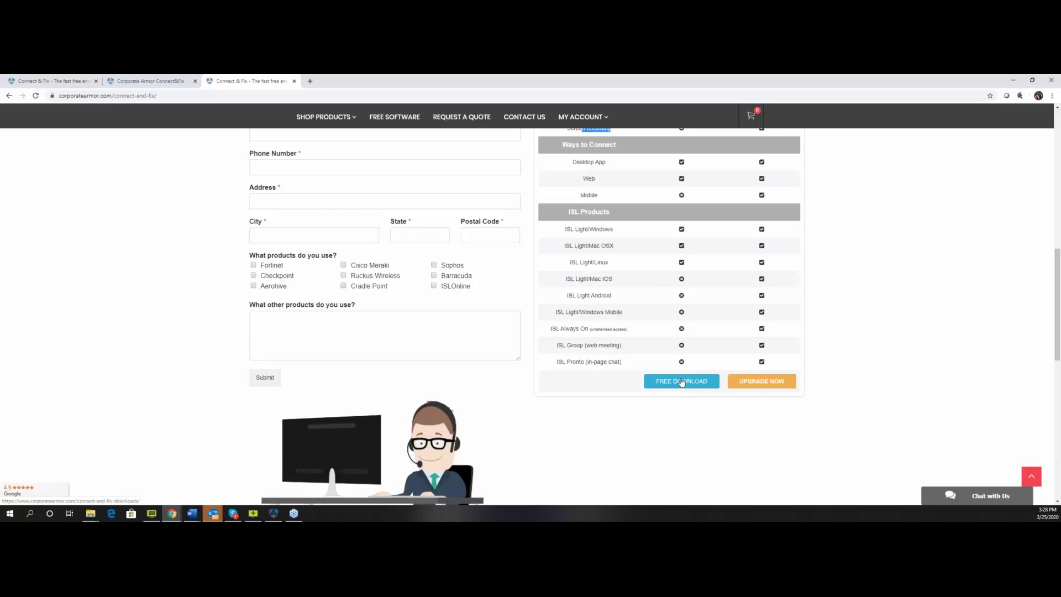
Follow FREE DOWNLOAD to the Downloads section and get the Download Connect & Fix Client installer.
left_click(683, 382)
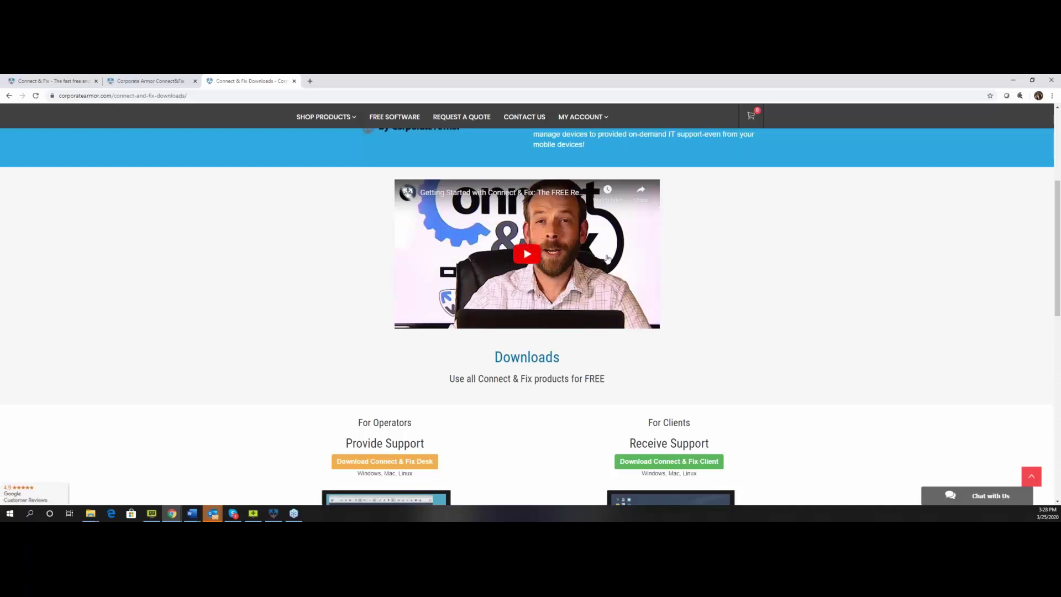
scroll(709, 285, "down", 3)
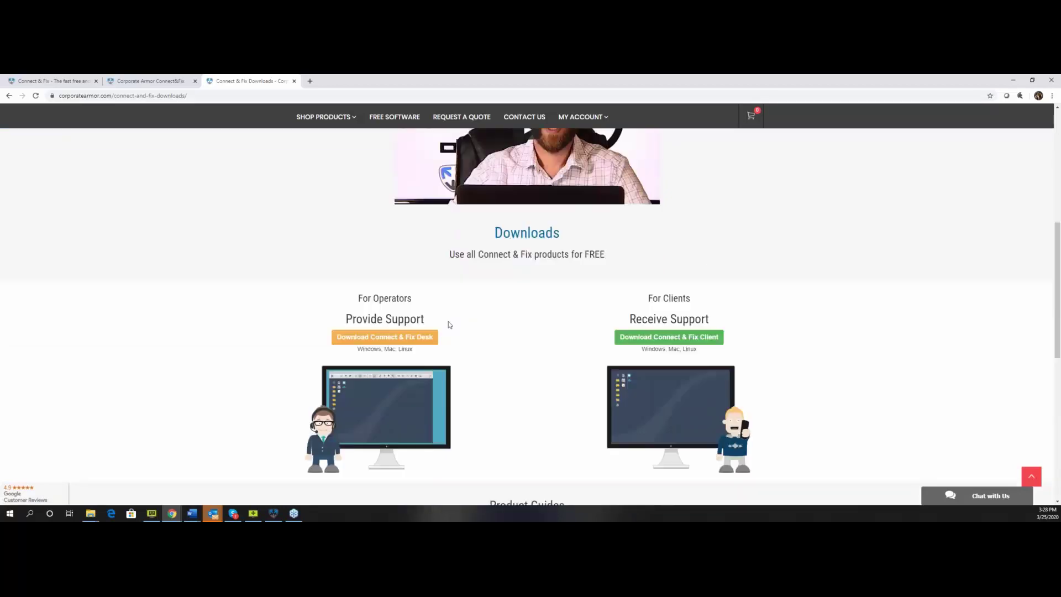
scroll(450, 325, "down", 3)
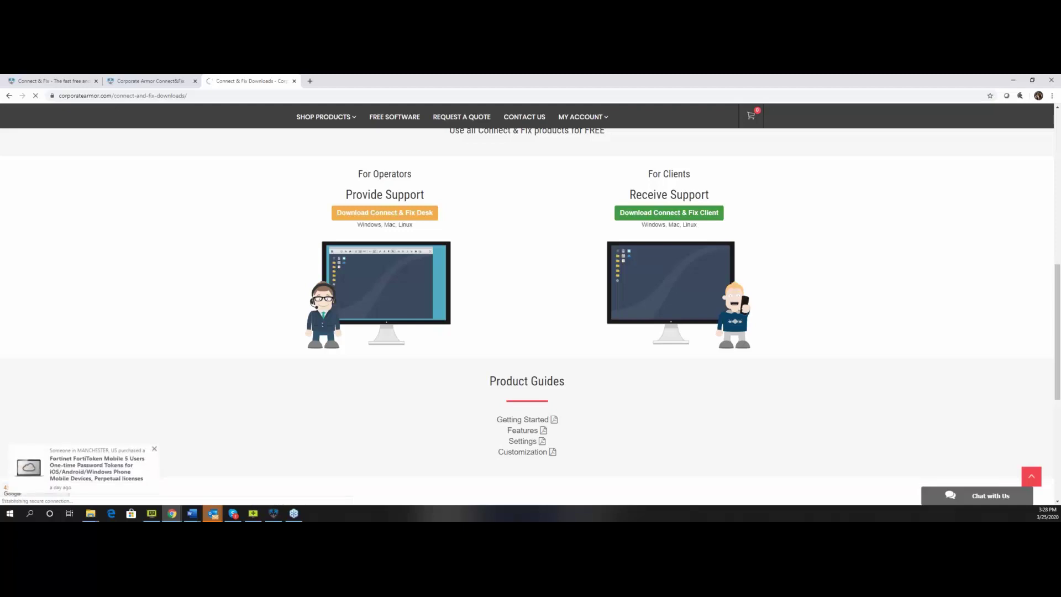
left_click(668, 213)
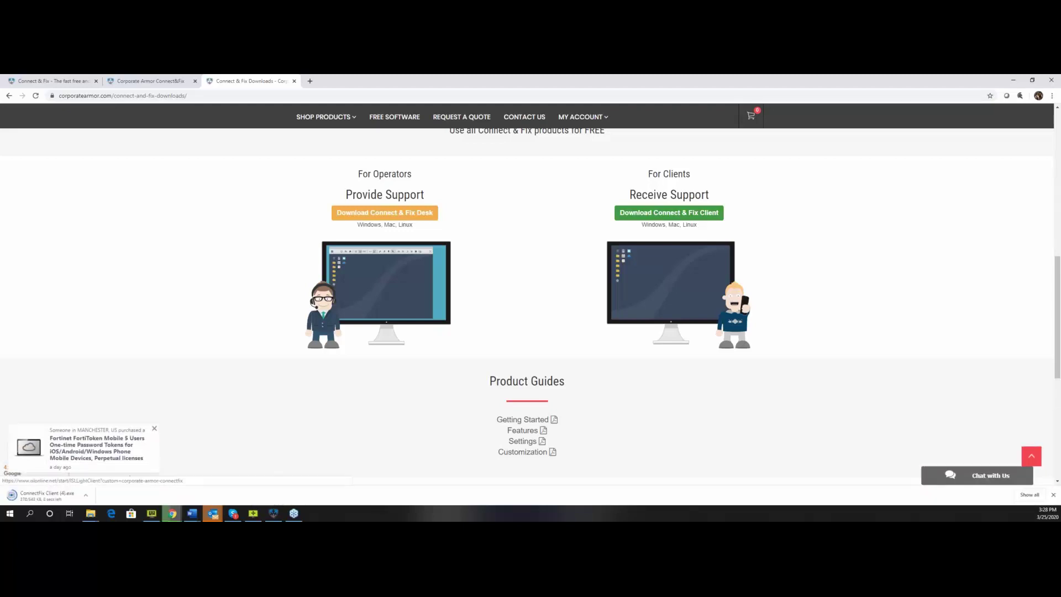
left_click(84, 497)
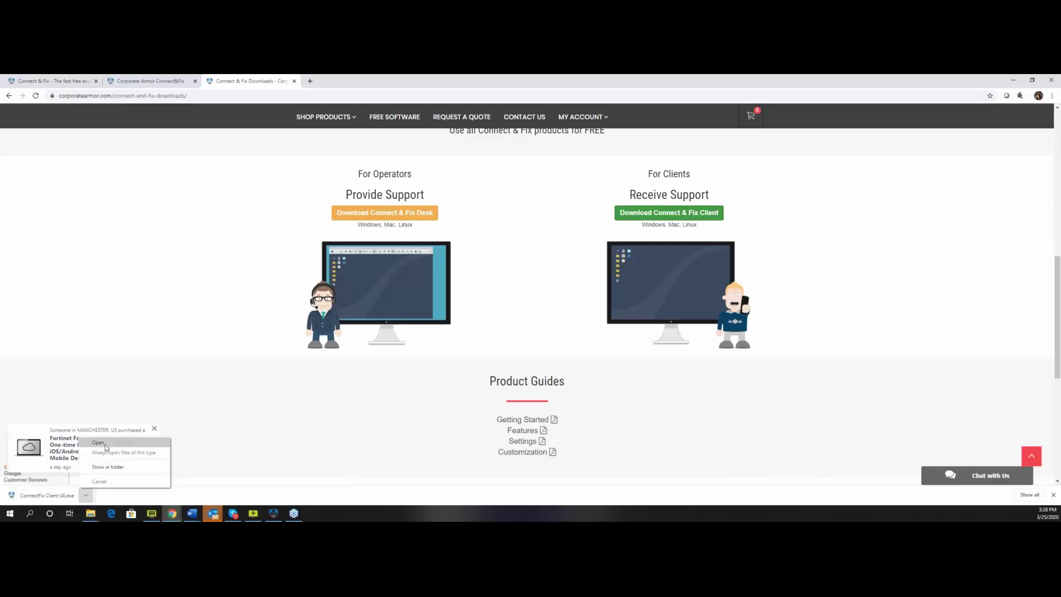
left_click(105, 445)
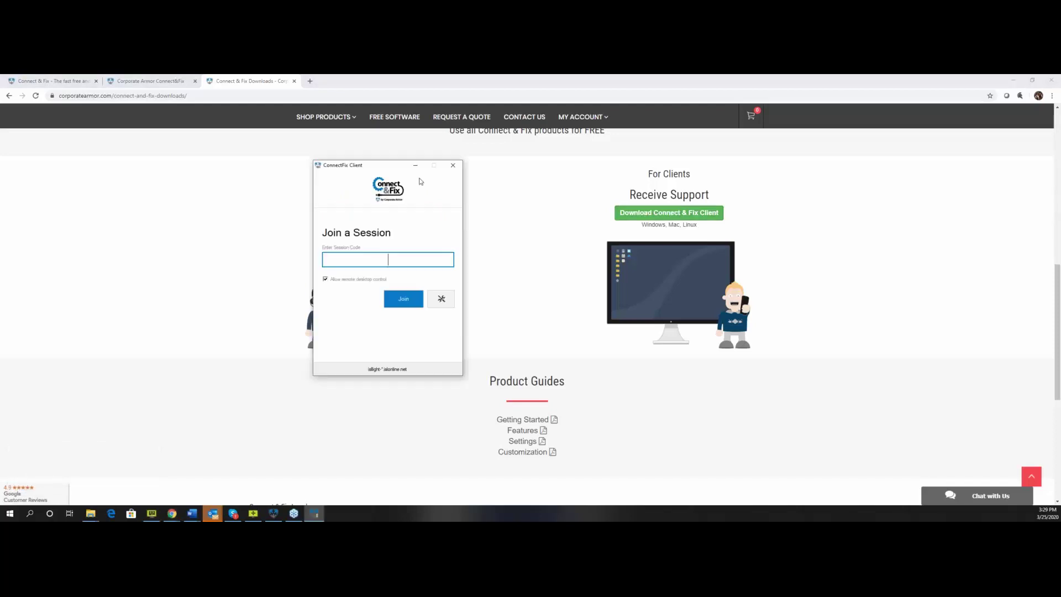
left_click_drag(377, 171, 435, 184)
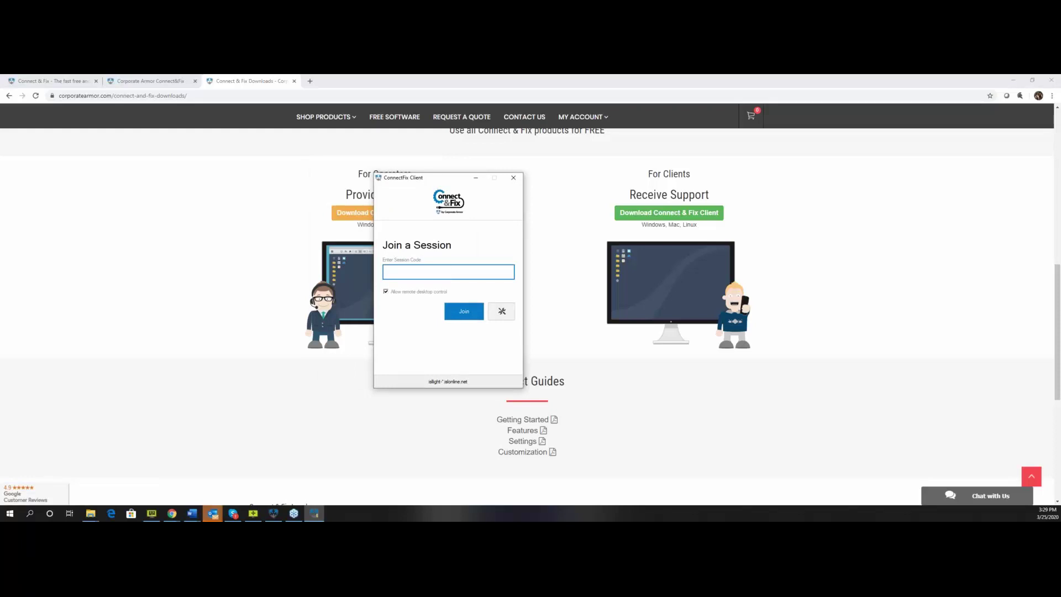
left_click(514, 179)
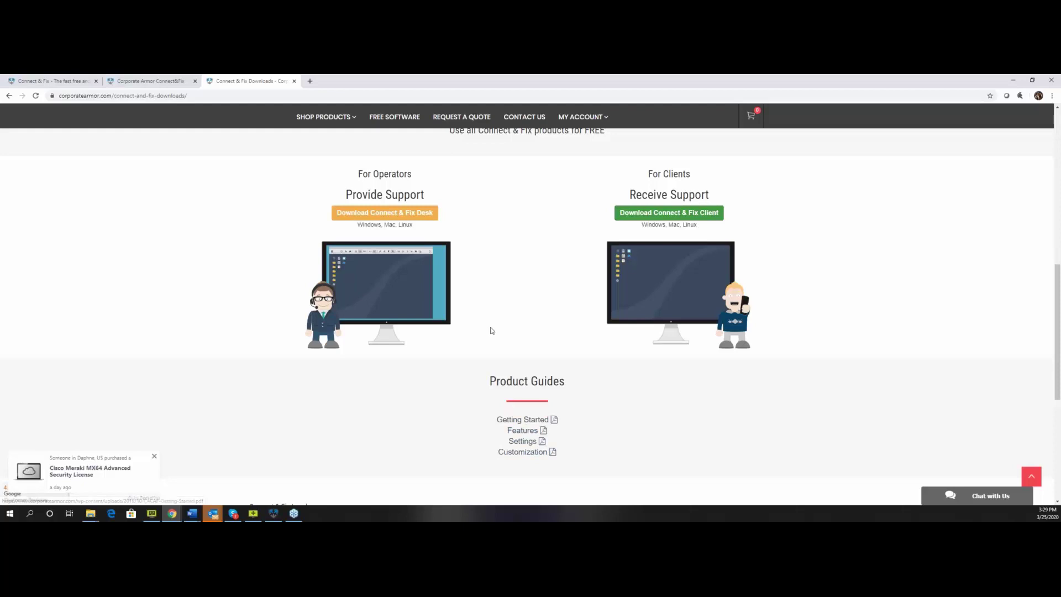
scroll(524, 309, "up", 6)
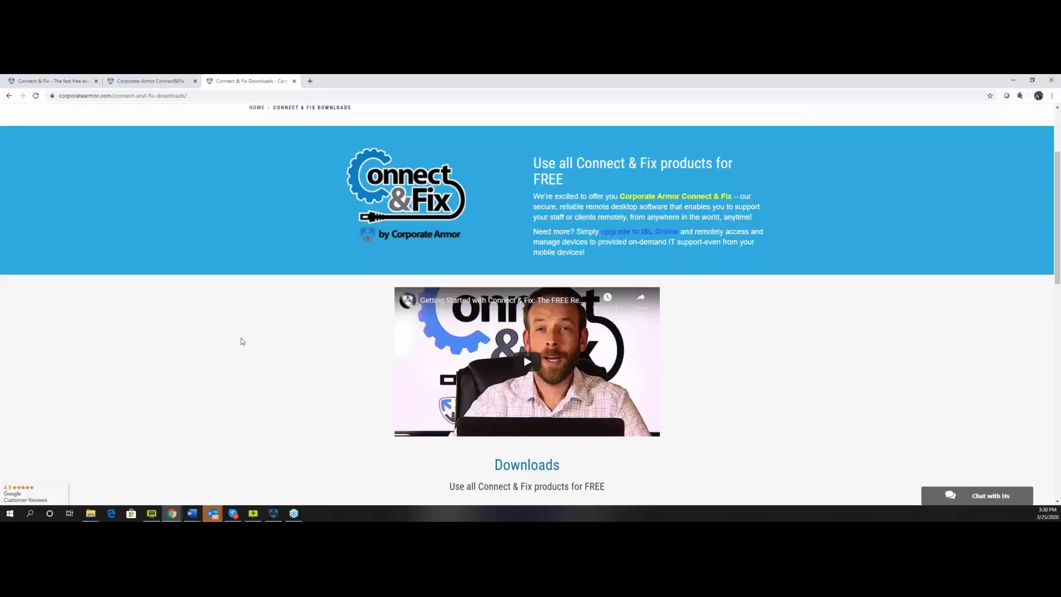